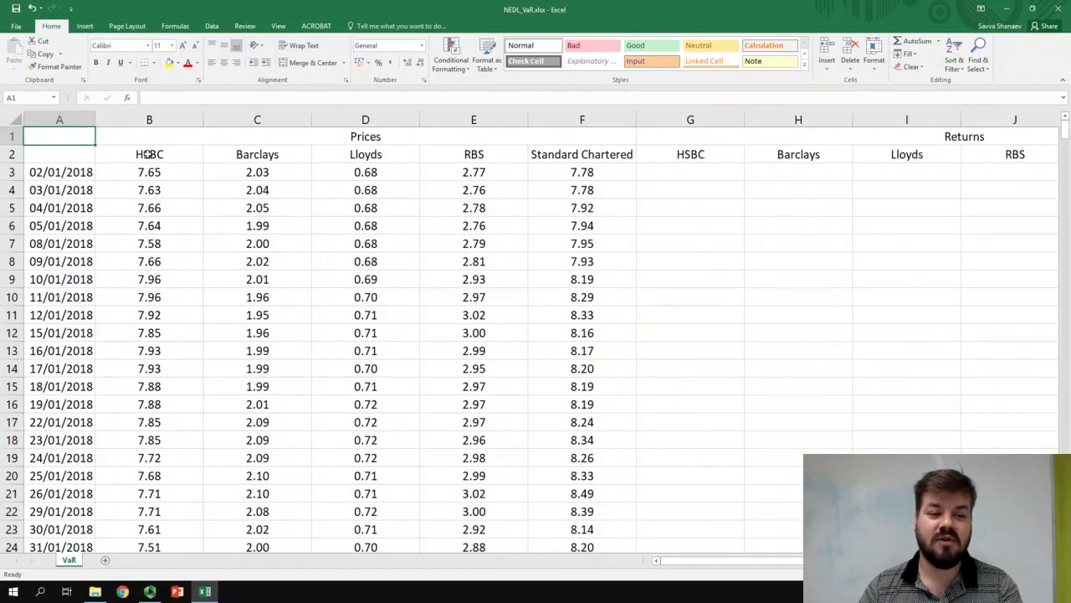
drag(149, 154, 590, 155)
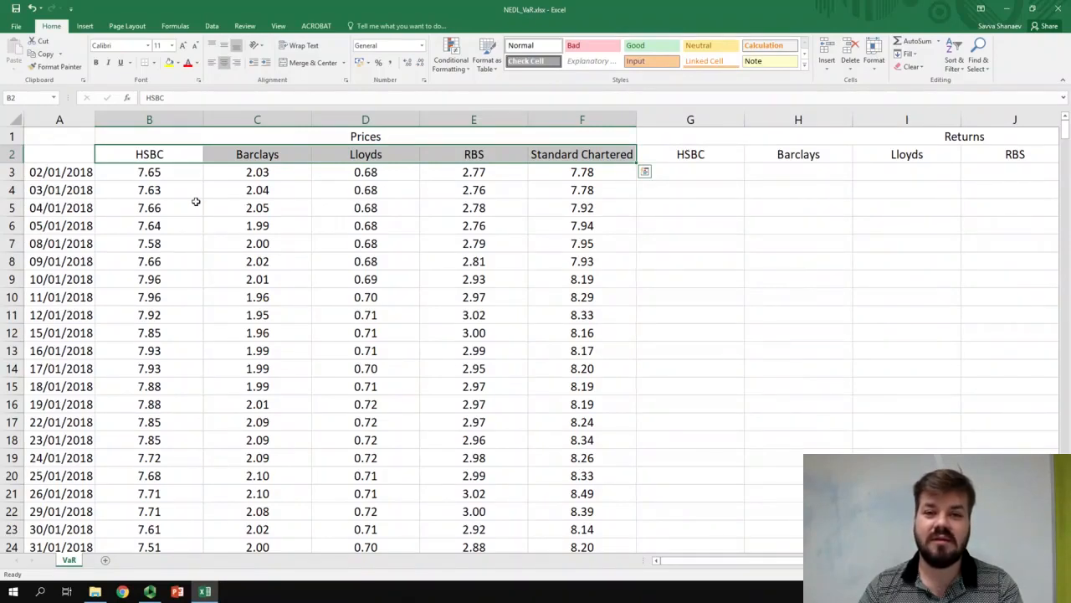
click(76, 173)
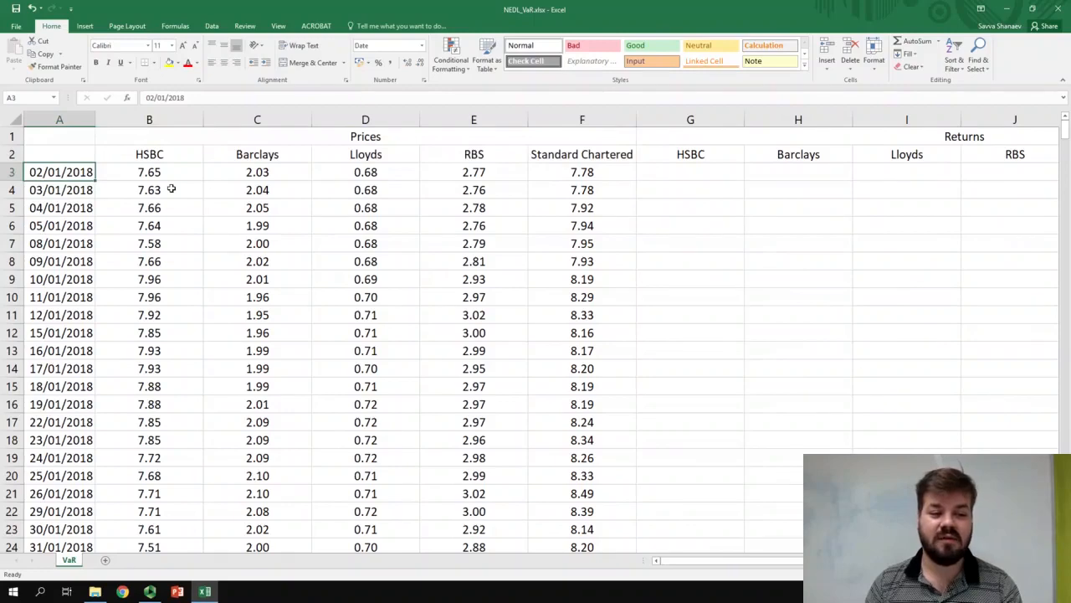
key(ctrl+shift+Down)
key(ctrl+Home)
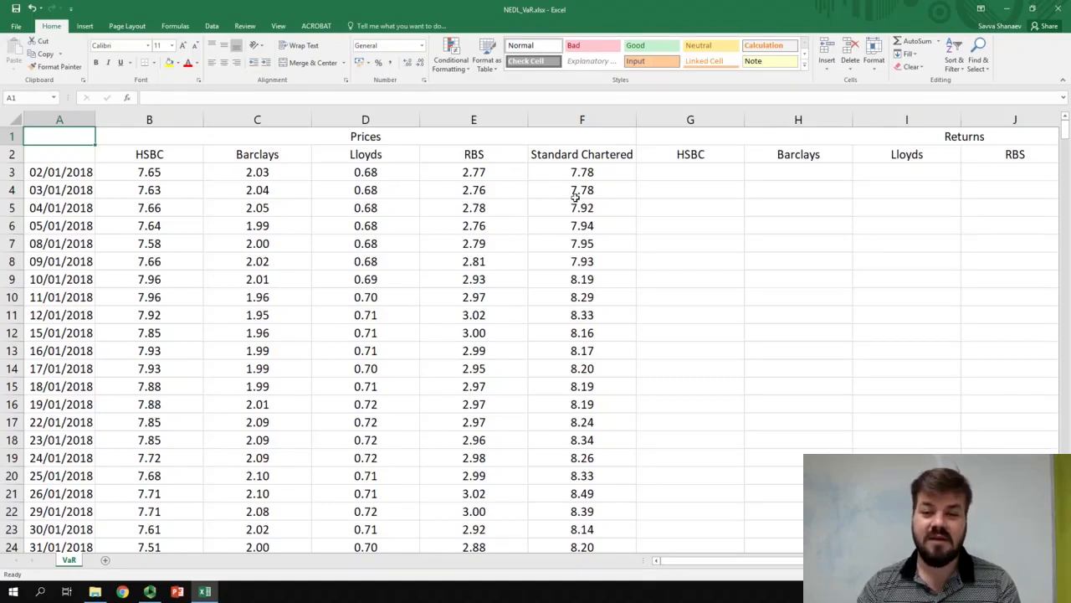
- Calculate daily returns for all five banks with =B4/B3-1 in G4, filled across to column K and down all dates
click(679, 192)
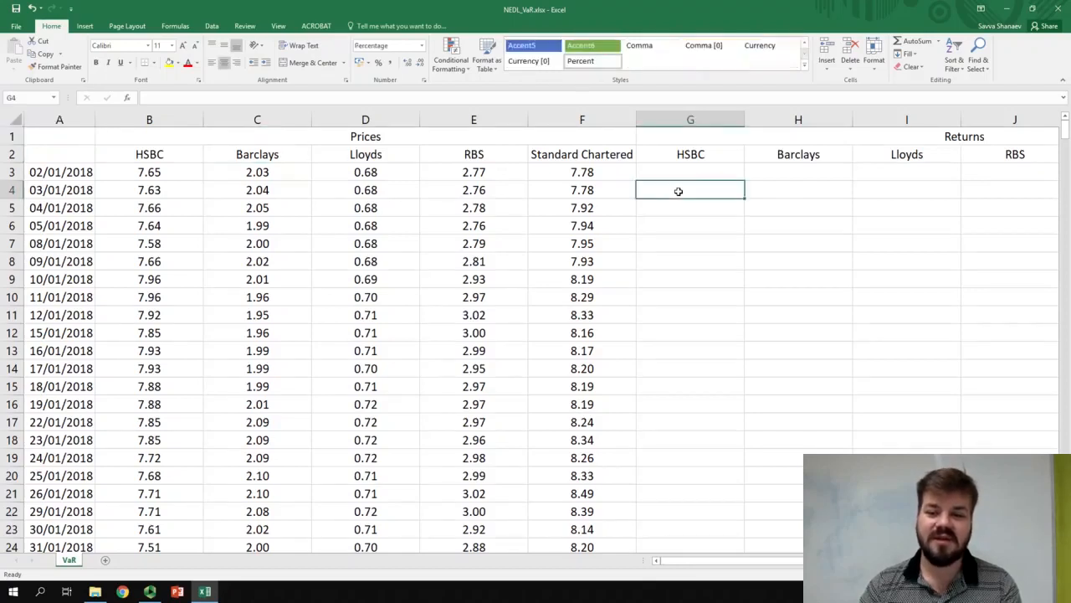
text(=)
click(172, 190)
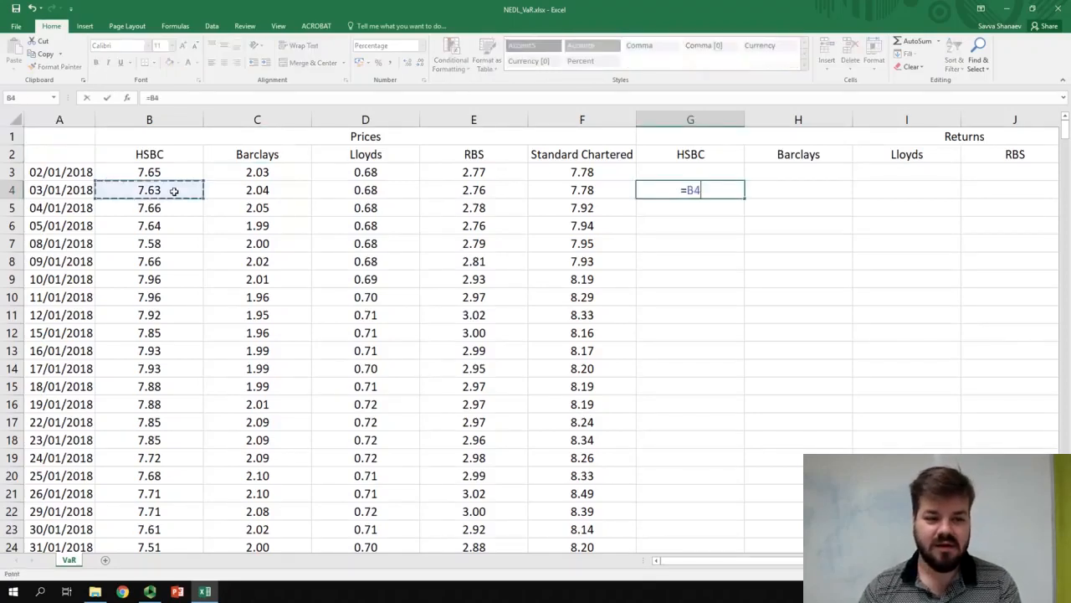
text(/)
click(179, 170)
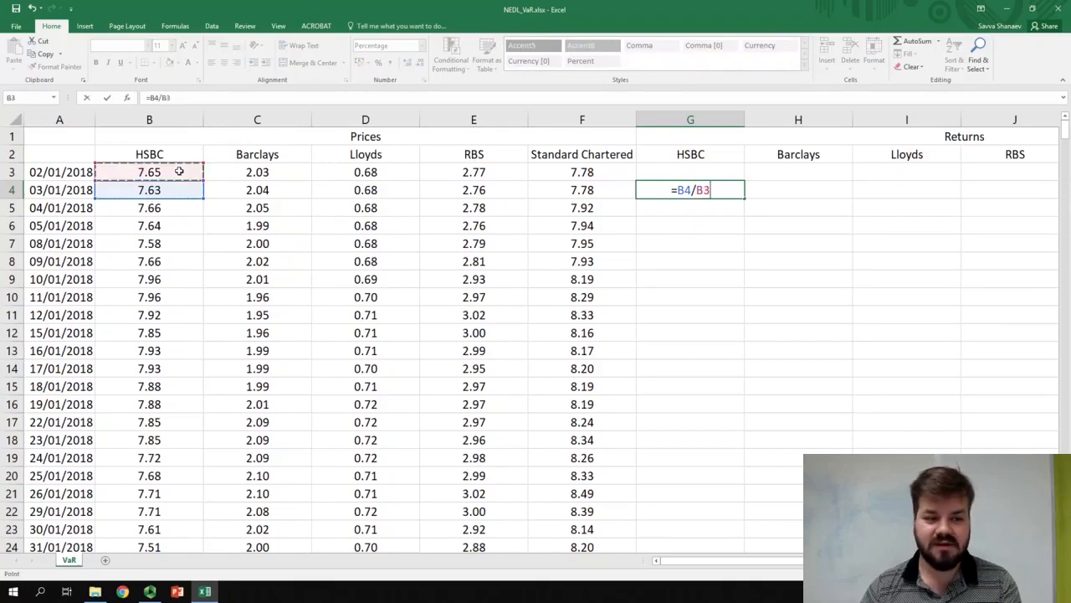
key(Return)
key(Up)
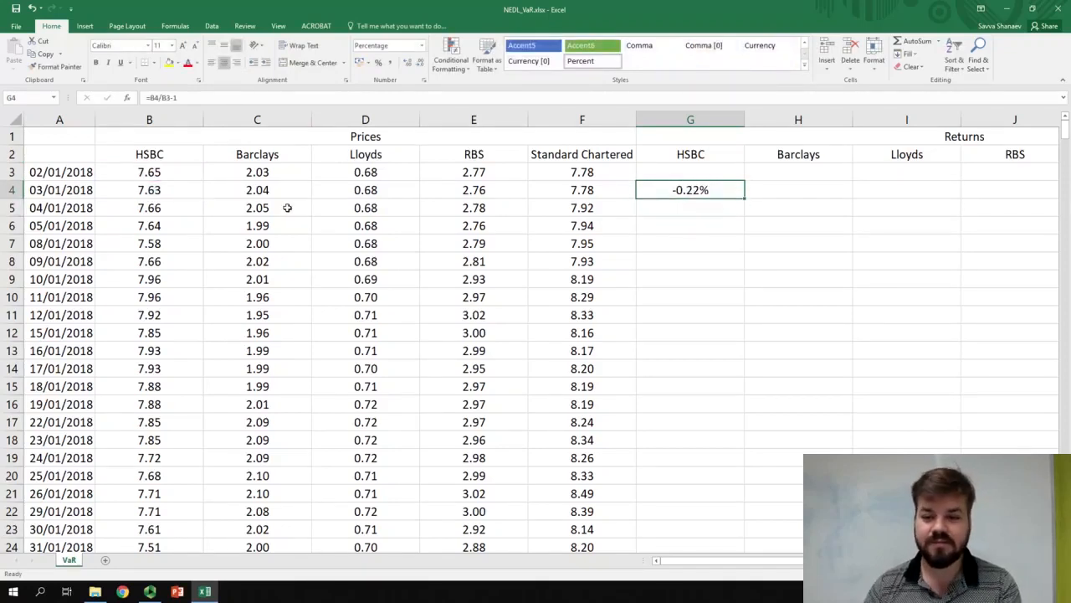
mouse_move(744, 198)
mouse_down()
mouse_move(779, 193)
mouse_move(794, 203)
mouse_move(761, 201)
mouse_up()
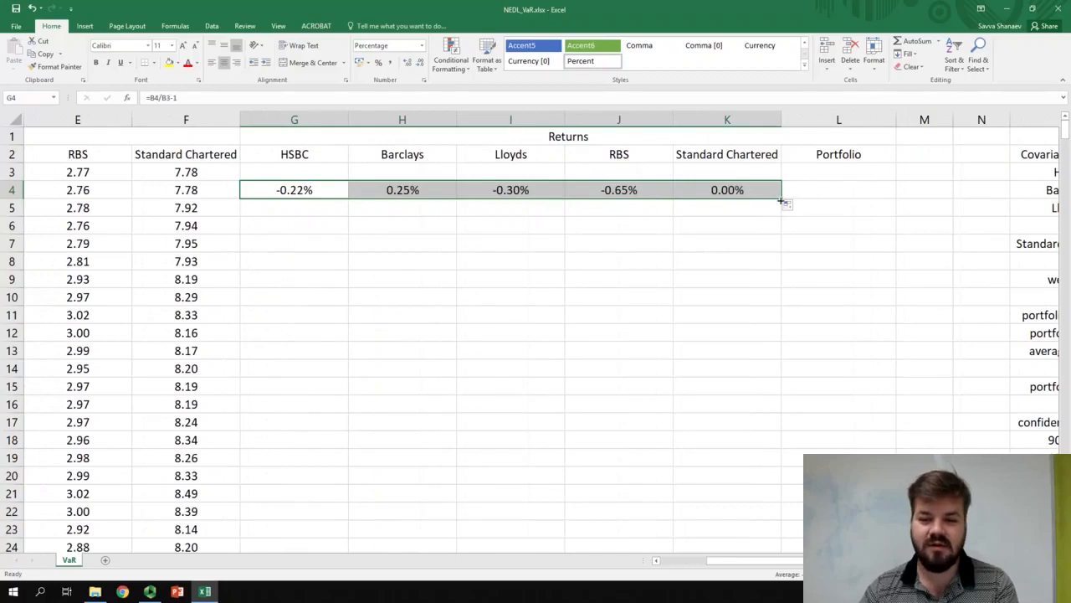
double_click(779, 202)
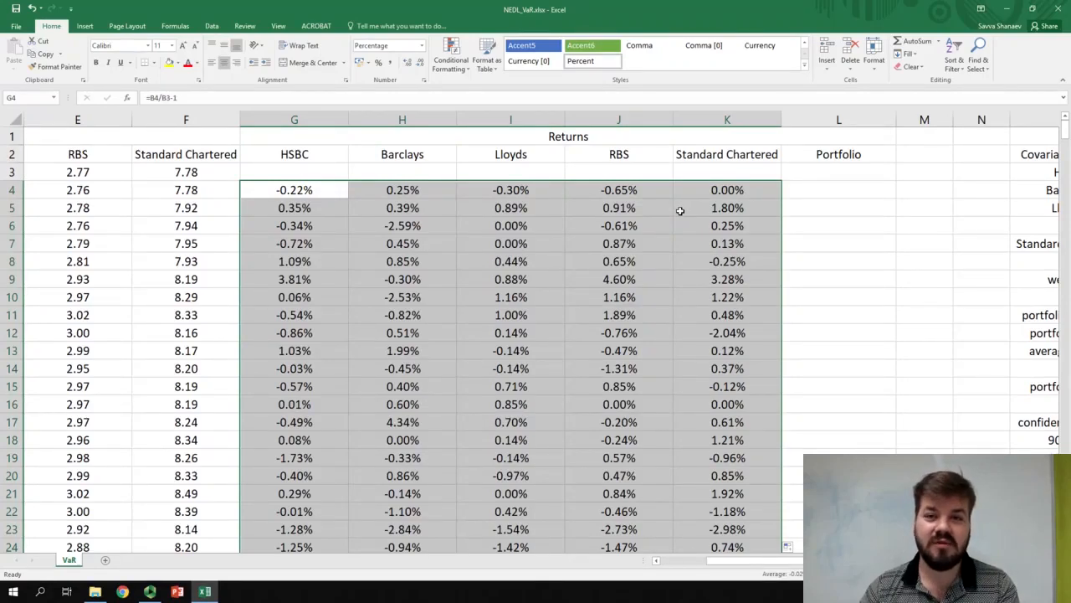
- Calculate the Portfolio returns with =AVERAGE(G4:K4) in L4 and fill the formula down all dates
click(832, 190)
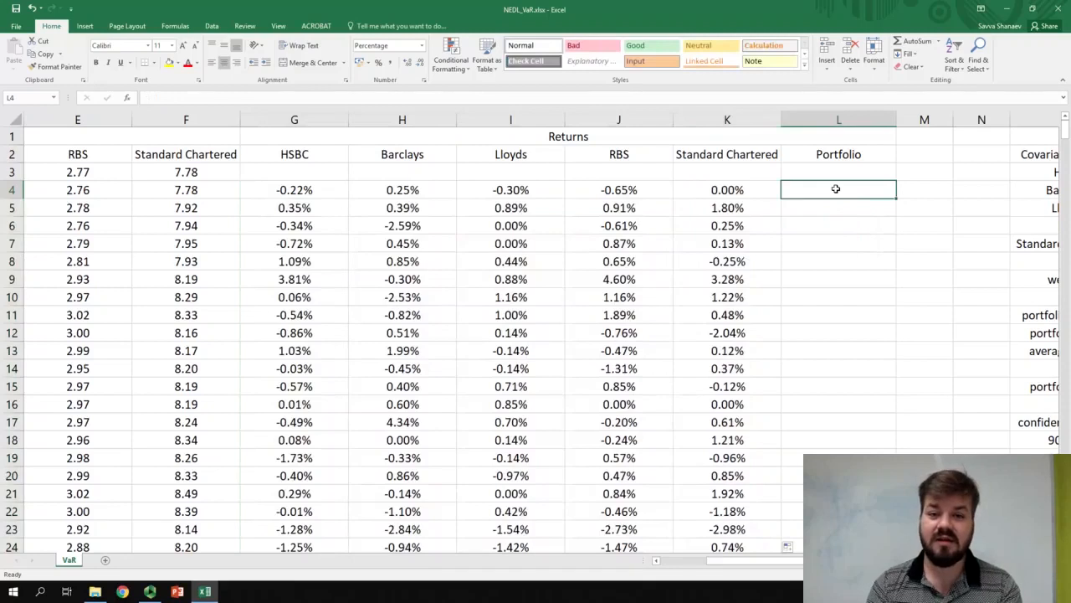
text(=)
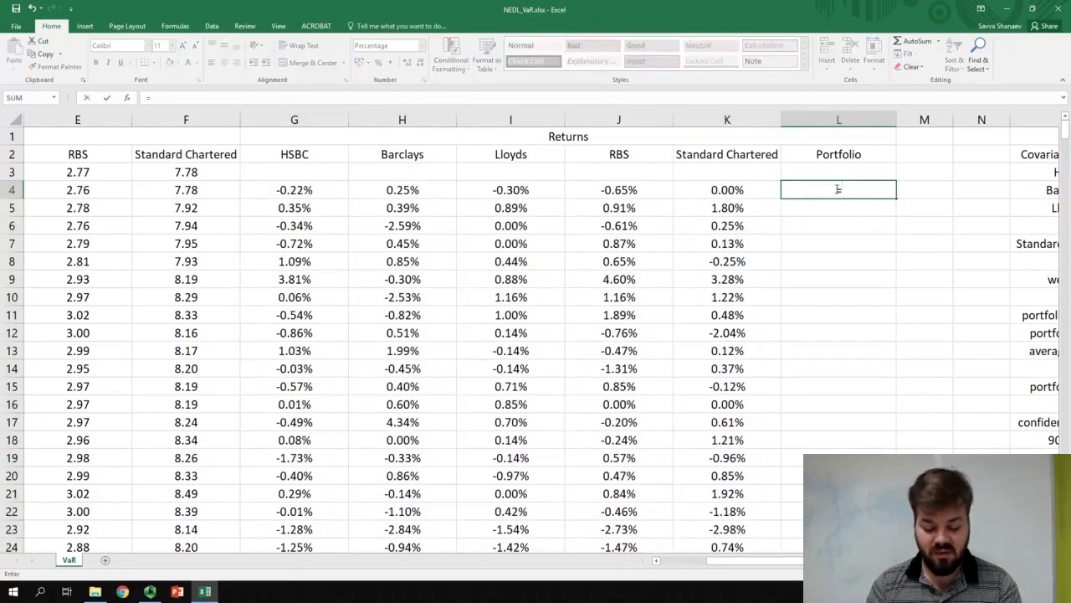
text(AVERAGE()
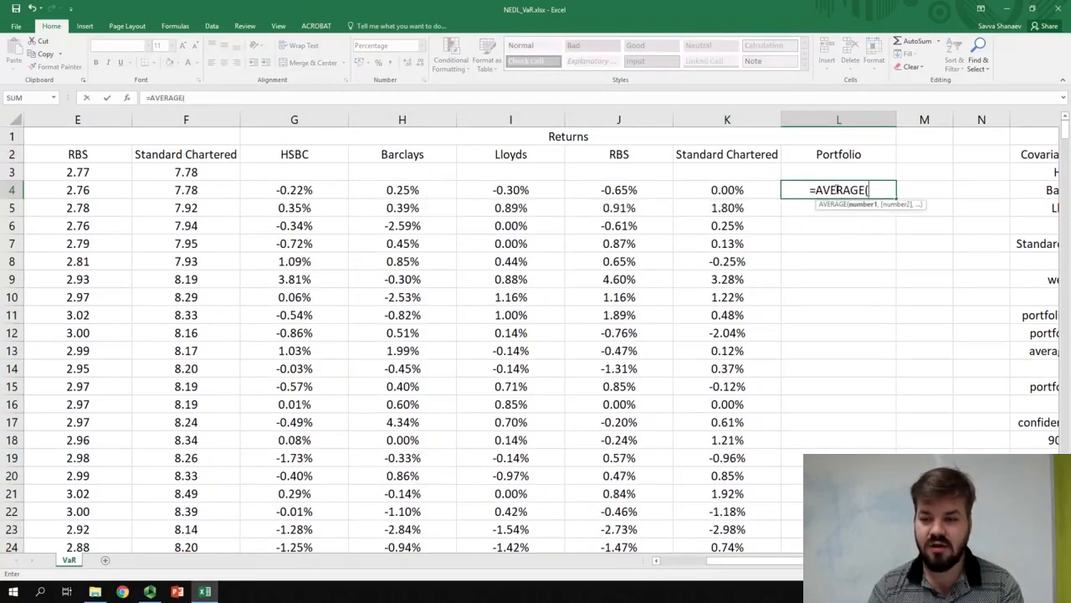
drag(297, 189, 765, 194)
text())
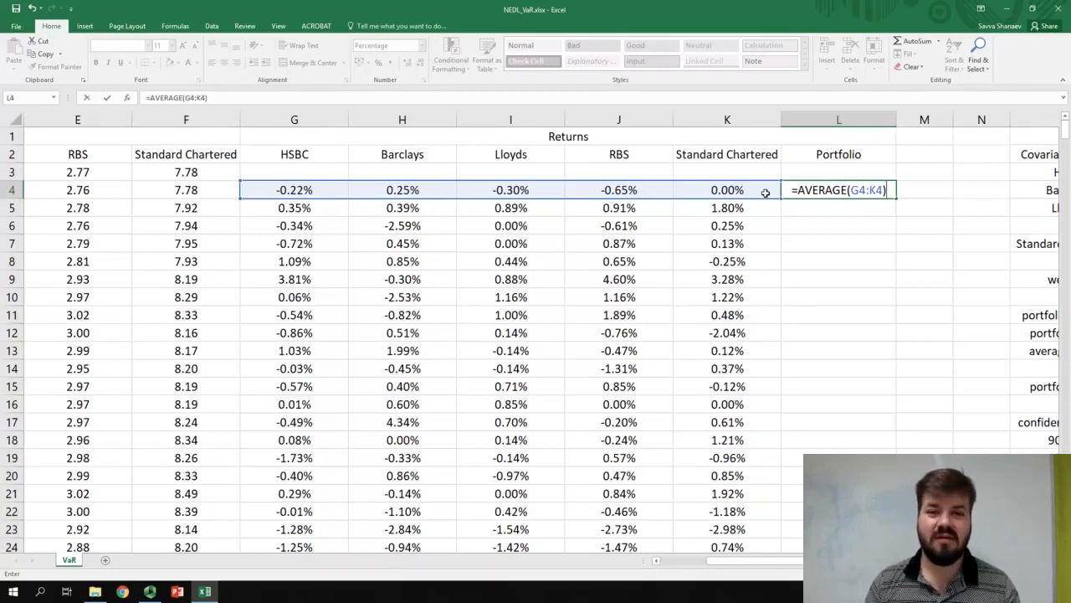
key(Return)
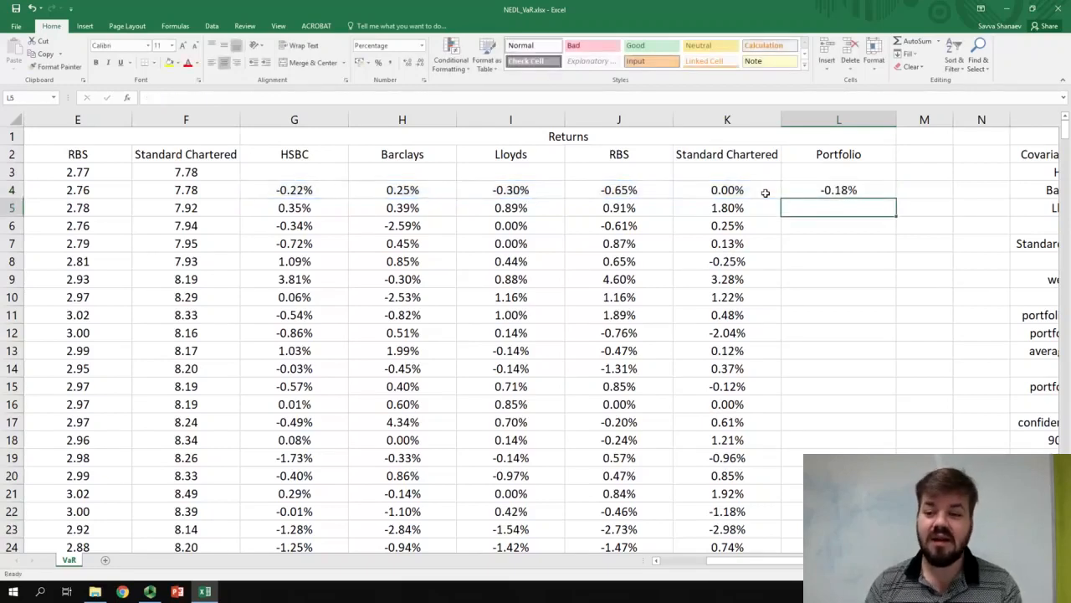
key(Up)
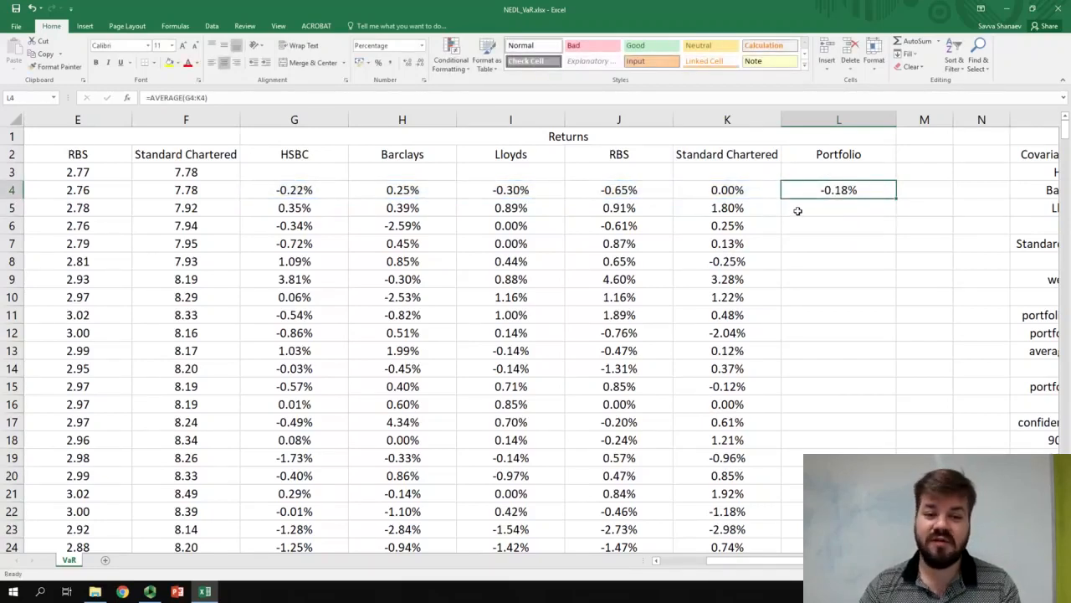
double_click(896, 196)
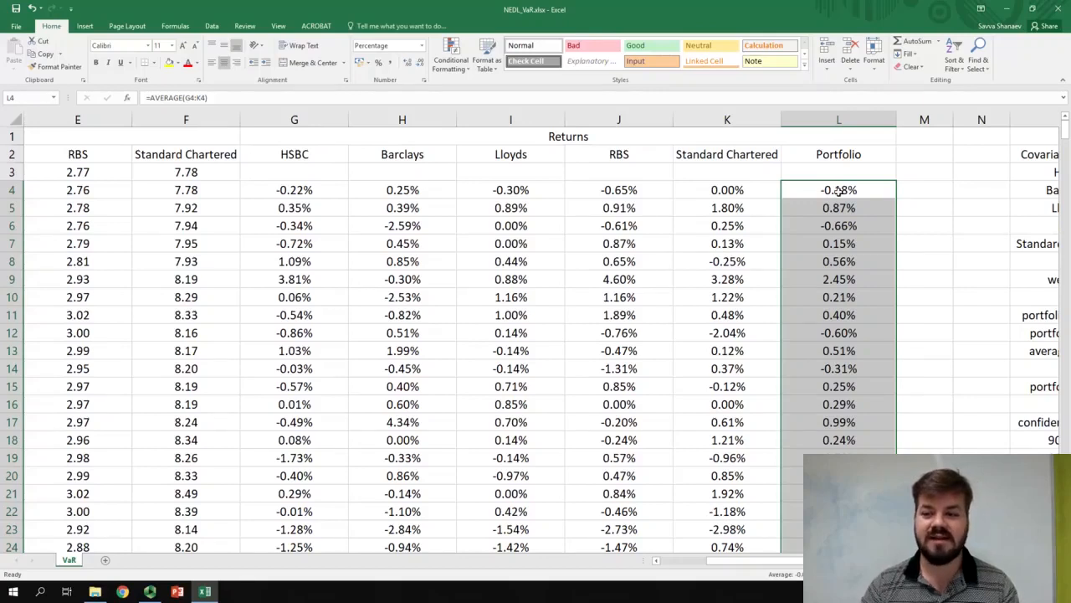
- Set the portfolio weights to 20% for each of the five banks in P9:T9
click(945, 207)
click(867, 194)
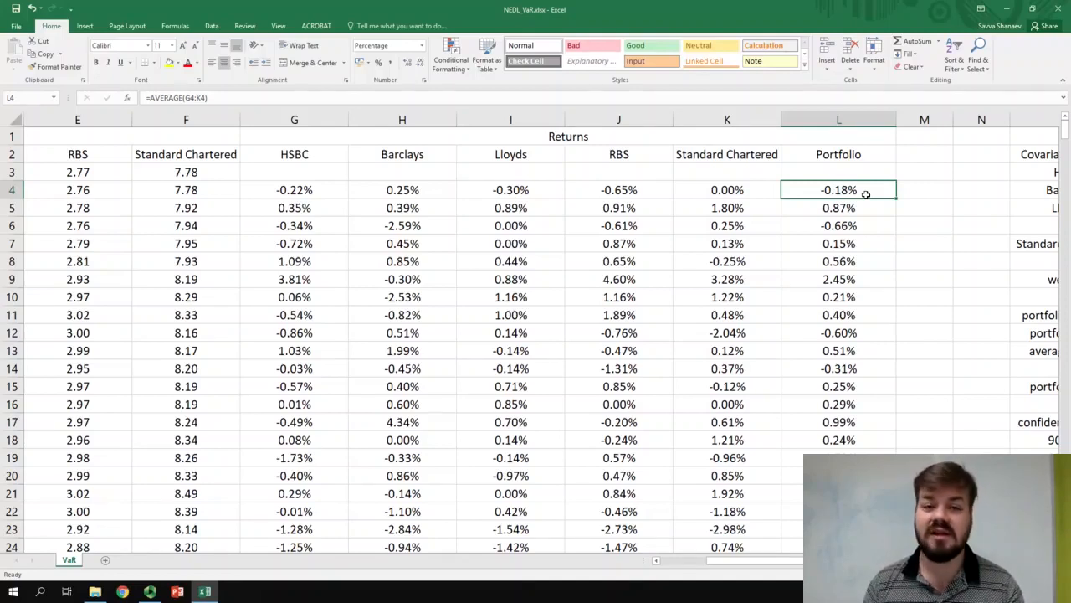
key(Right)
key(Right)
key(Right)
key(Right)
key(Right)
key(Right)
key(Right)
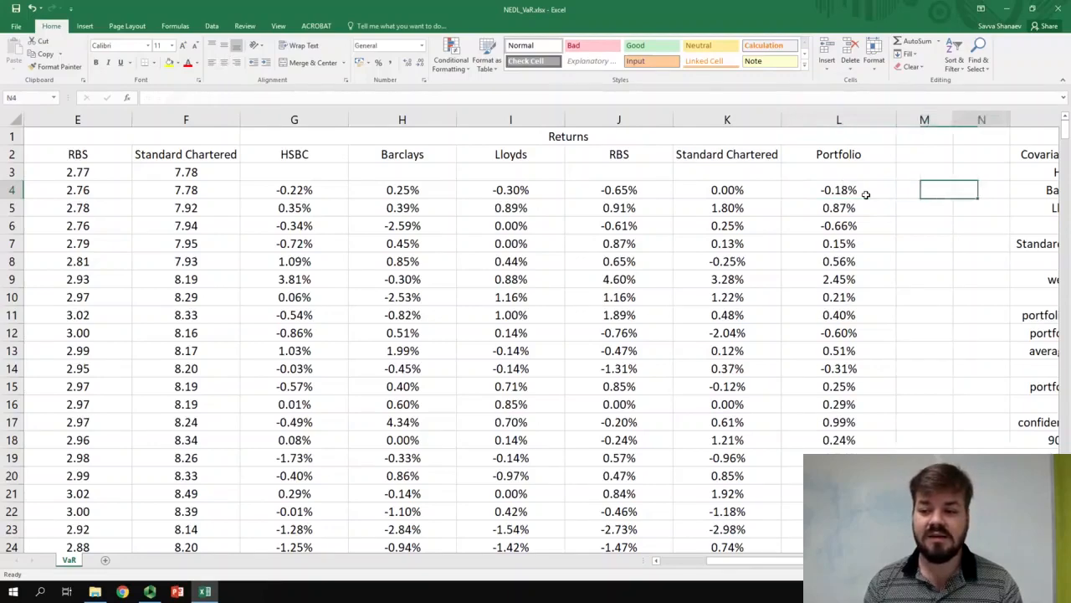
key(Right)
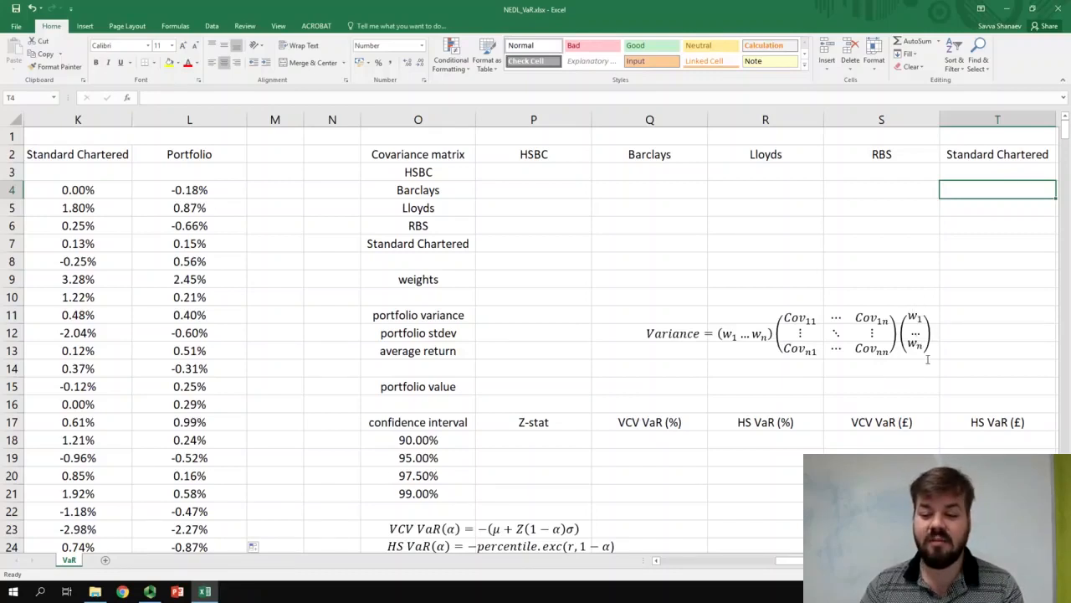
click(557, 282)
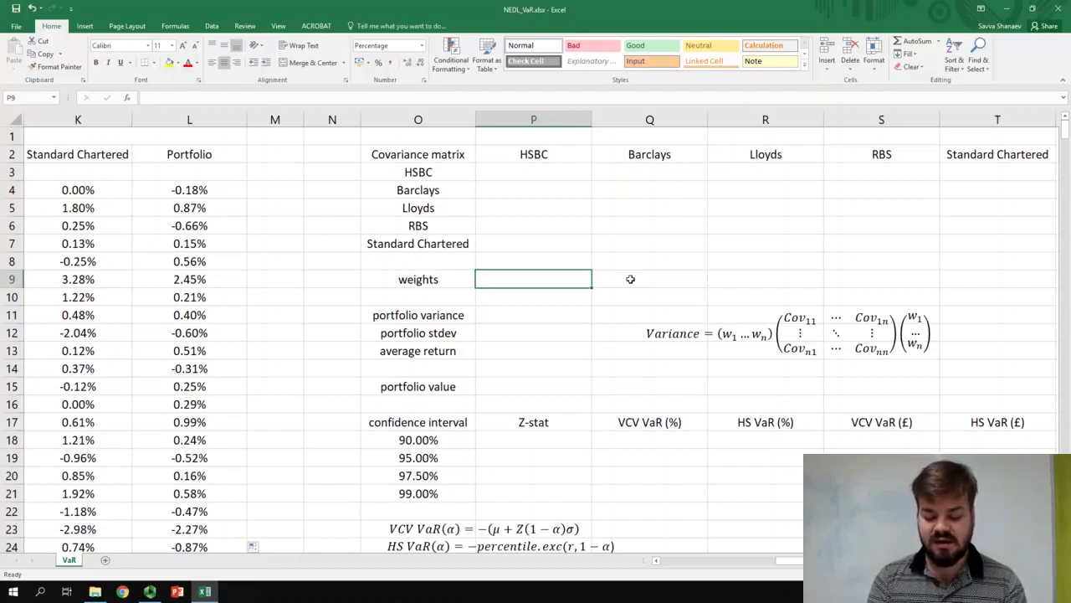
text(20)
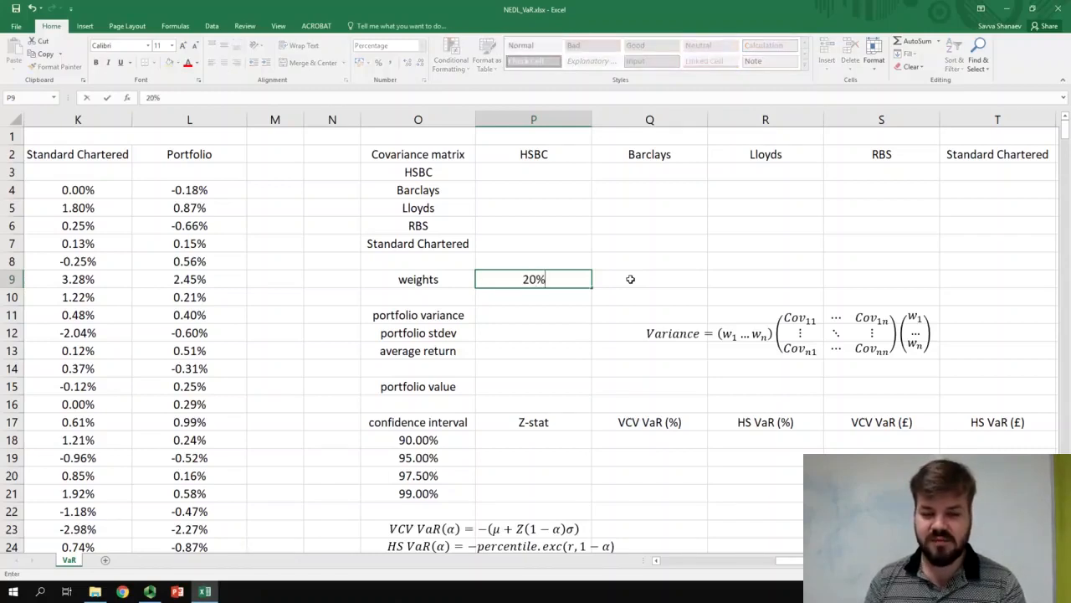
click(629, 279)
click(580, 279)
drag(591, 287, 998, 278)
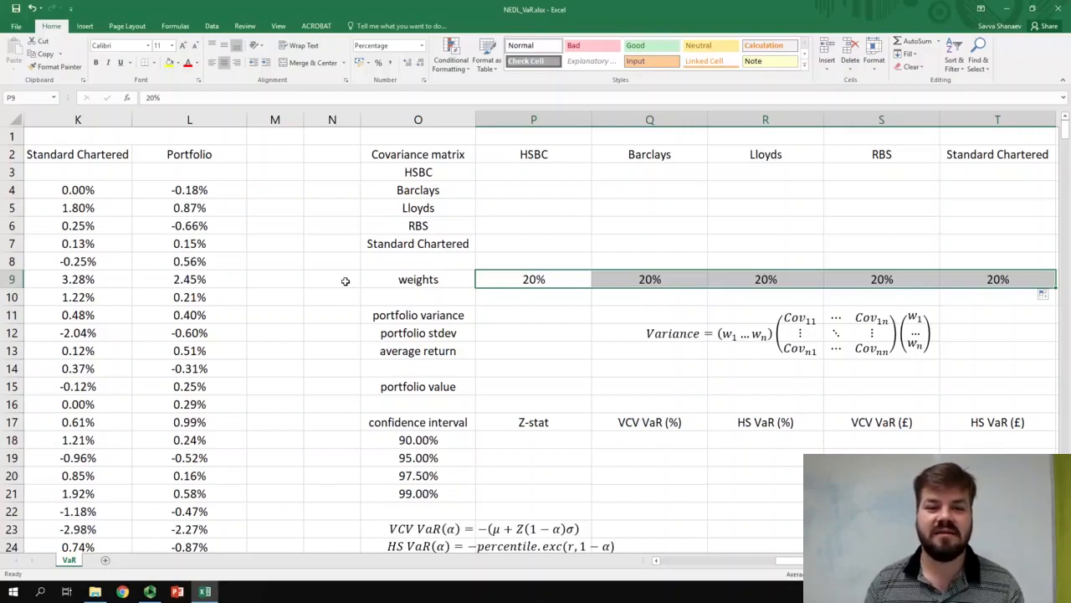
- Number the covariance matrix rows 1 to 5 in N3:N7, beside the bank names
click(336, 173)
text(1)
key(Return)
text(2)
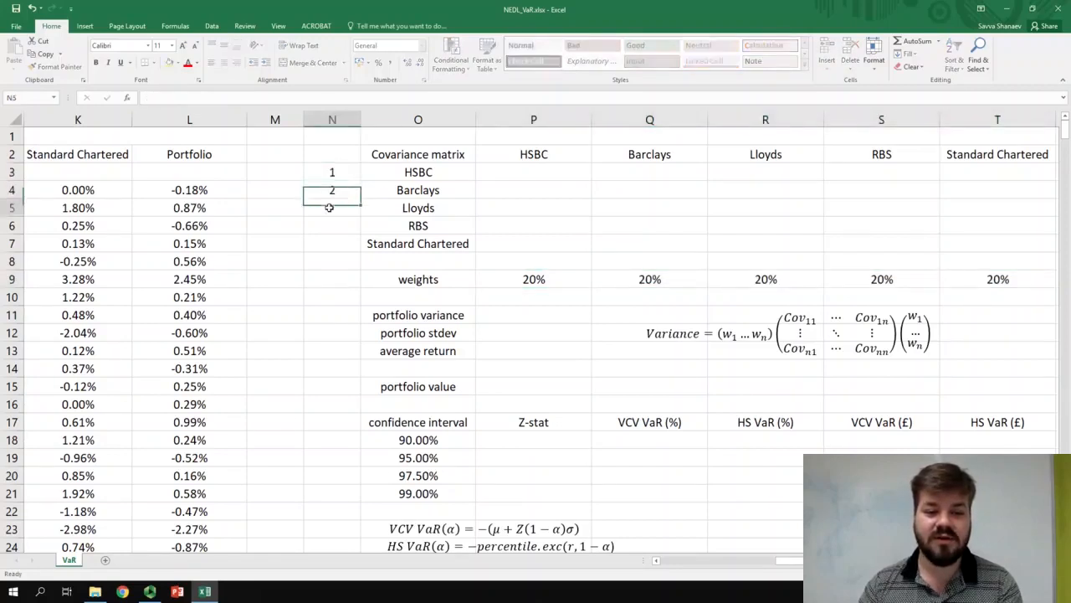
key(Return)
text(3)
key(Return)
text(4)
key(Return)
text(5)
key(Return)
- Number the covariance matrix columns 1 to 5 in P1:T1, above the bank names
click(451, 174)
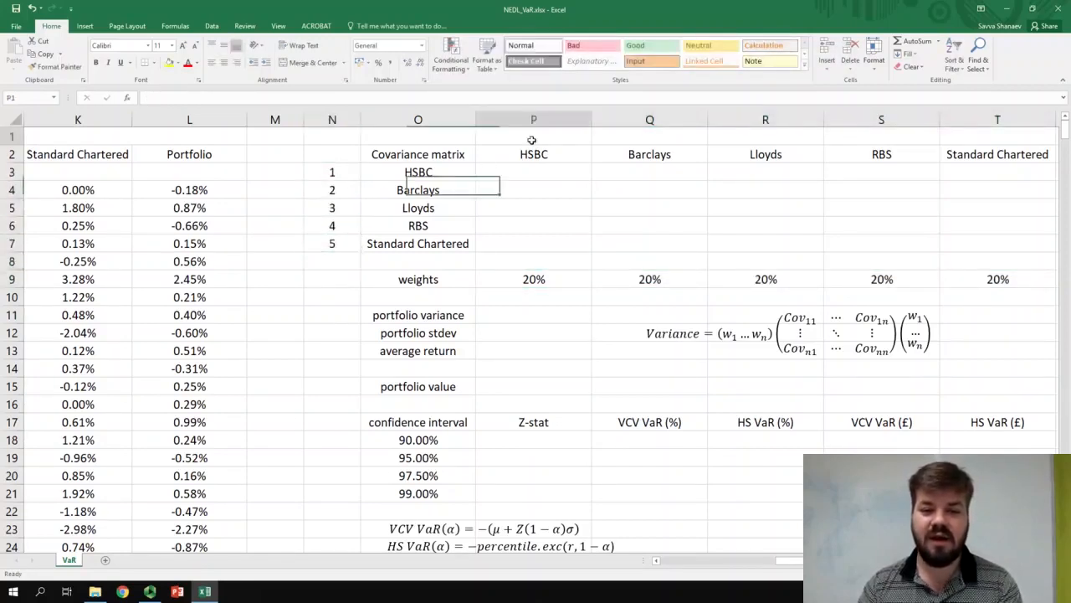
click(478, 138)
text(1)
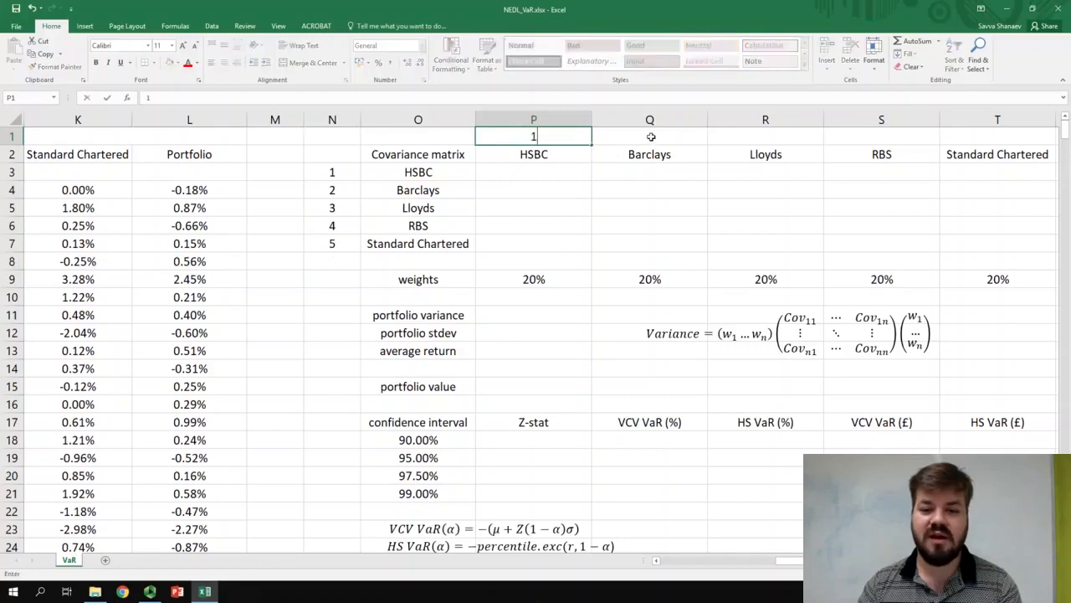
click(652, 138)
text(2)
click(762, 137)
text(3)
click(868, 134)
text(4)
click(969, 136)
text(5)
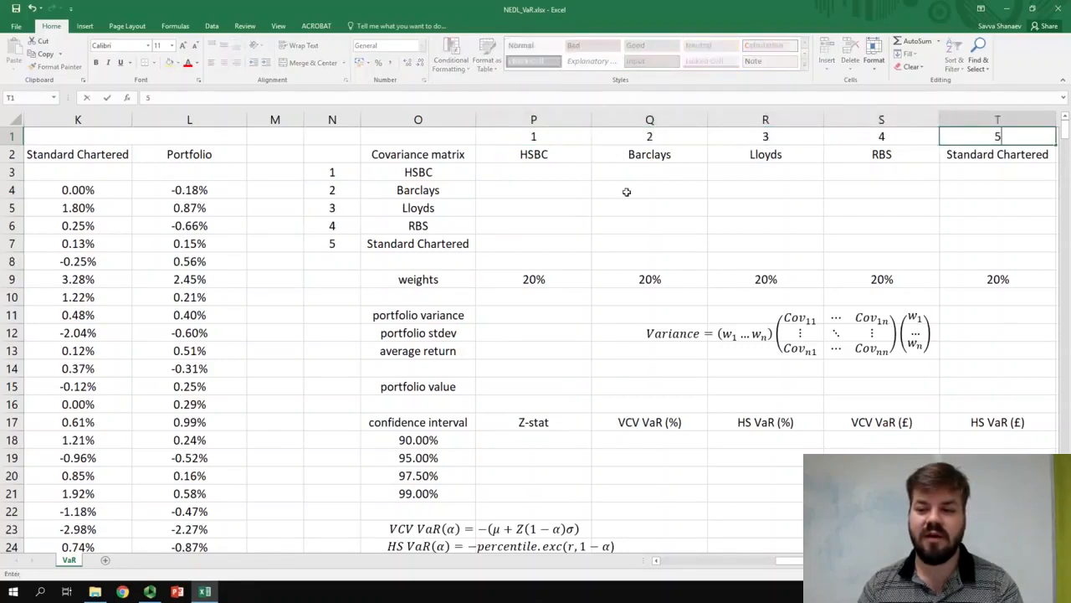
- Start the HSBC covariance formula in P3 with =COVARIANCE.S(INDEX($G$4:$K$4,P$1, locking the first returns row and the column-number row
click(545, 171)
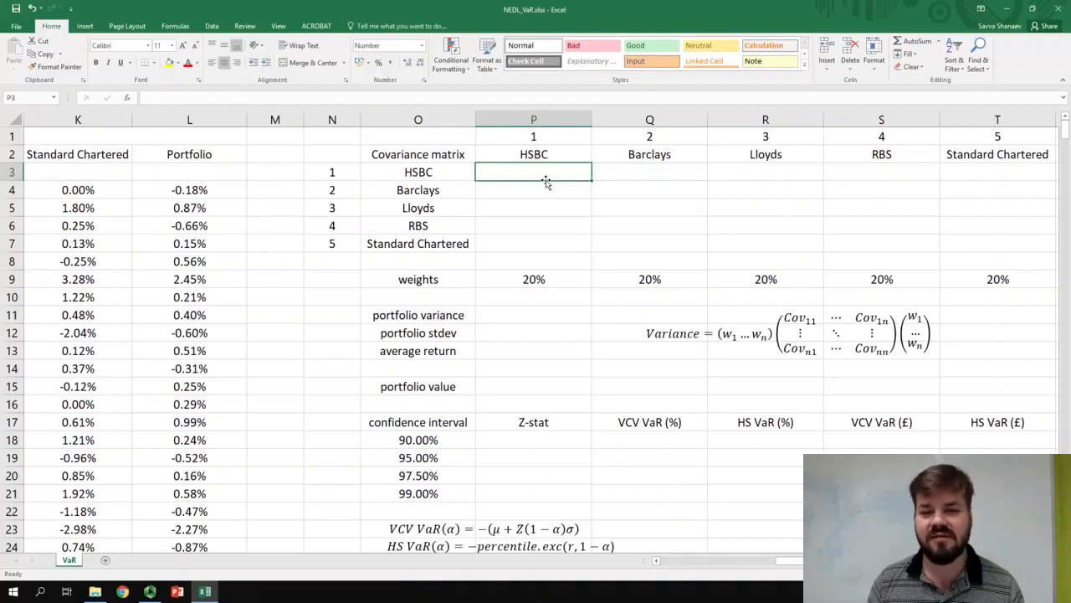
text(=)
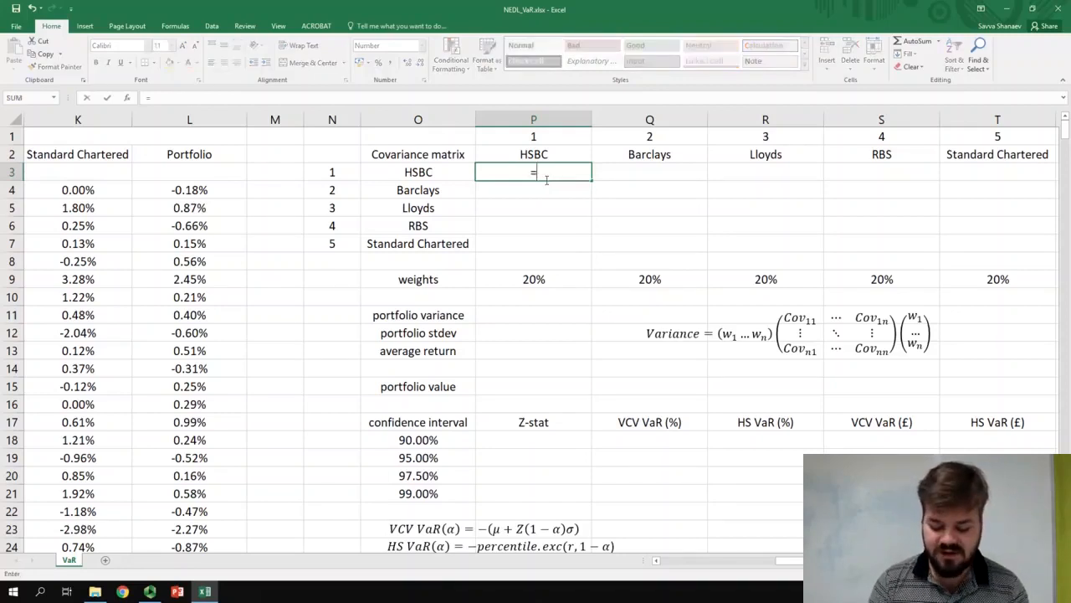
text(COVARIANCE.)
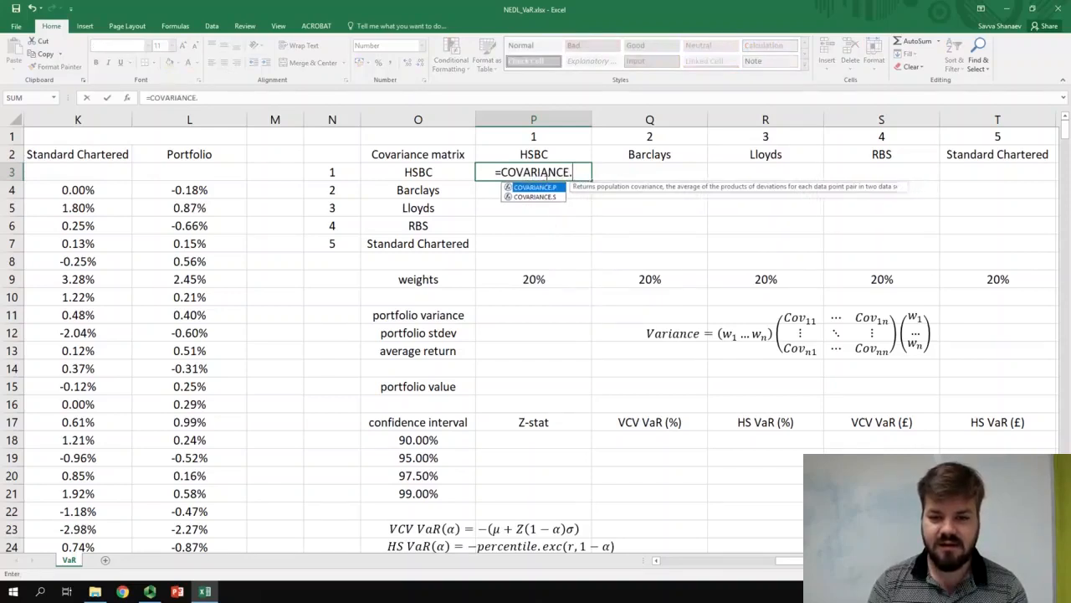
text(S()
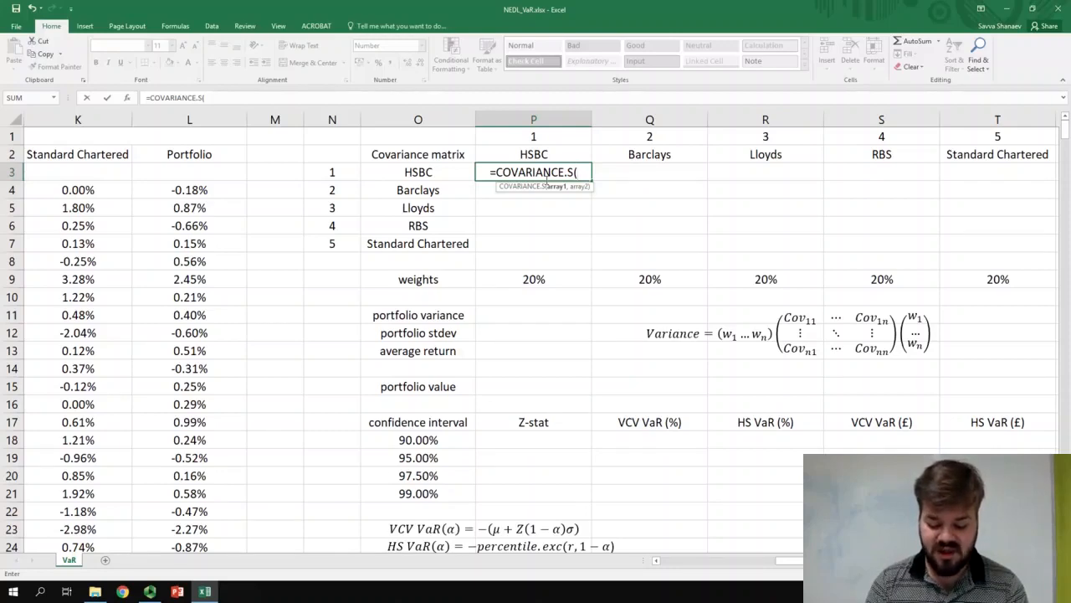
text(INDEX()
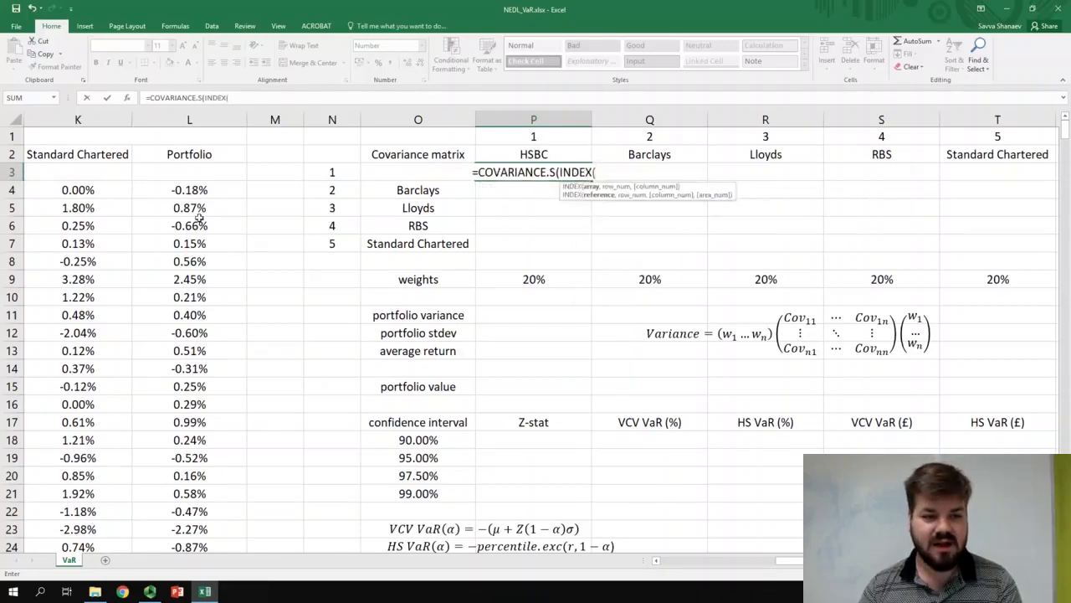
drag(93, 189, 186, 191)
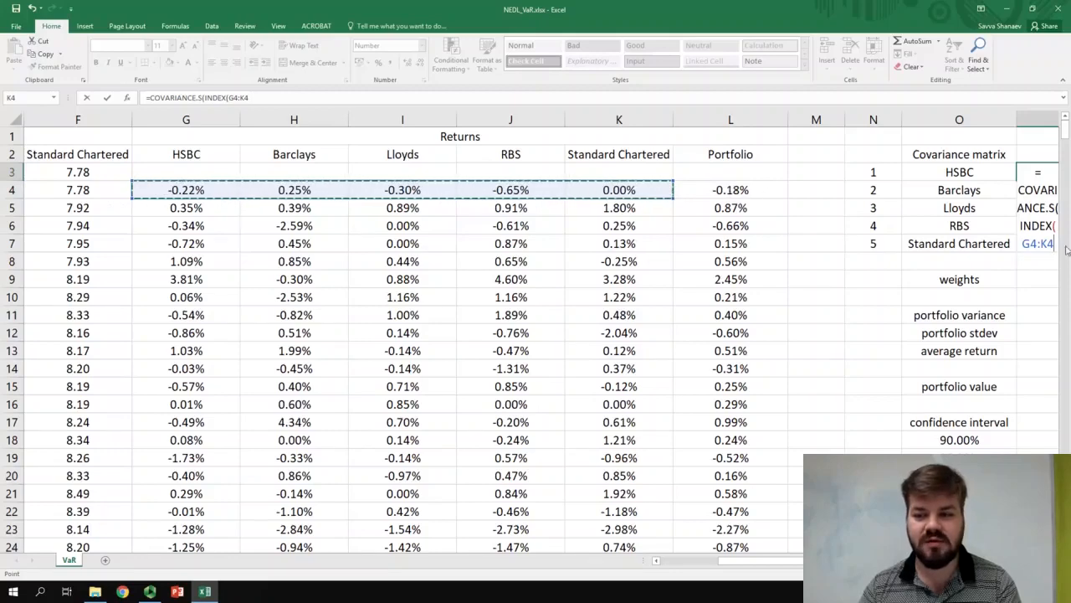
drag(1055, 244, 1020, 244)
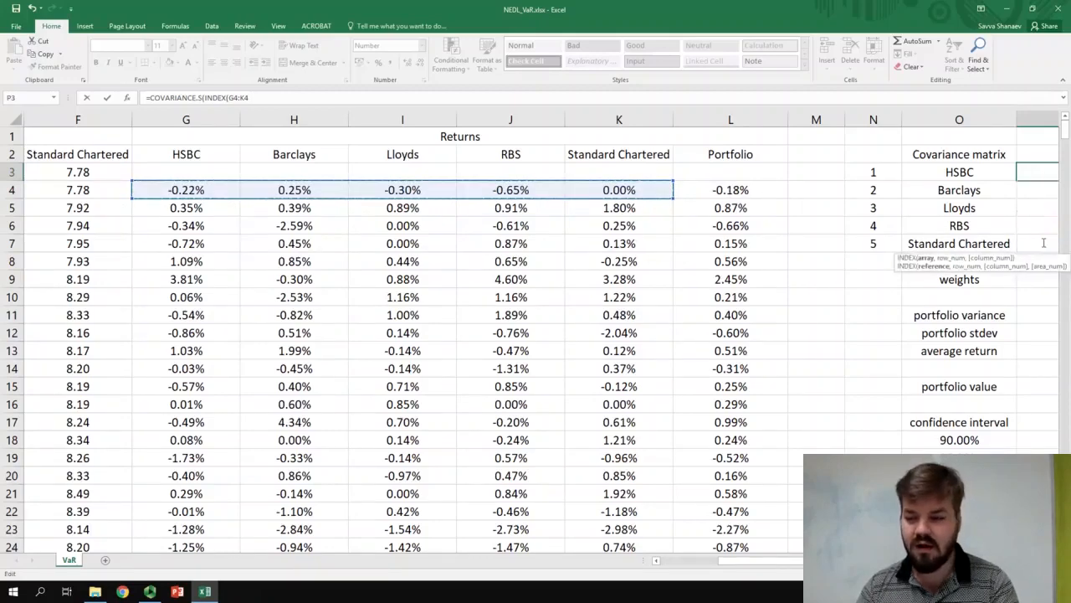
key(F4)
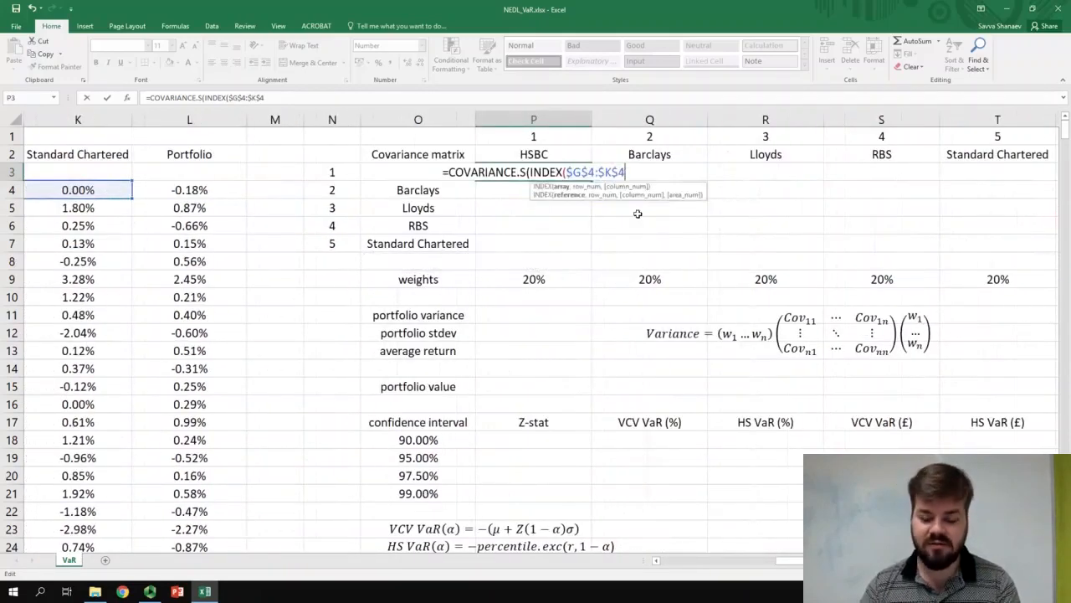
text(,)
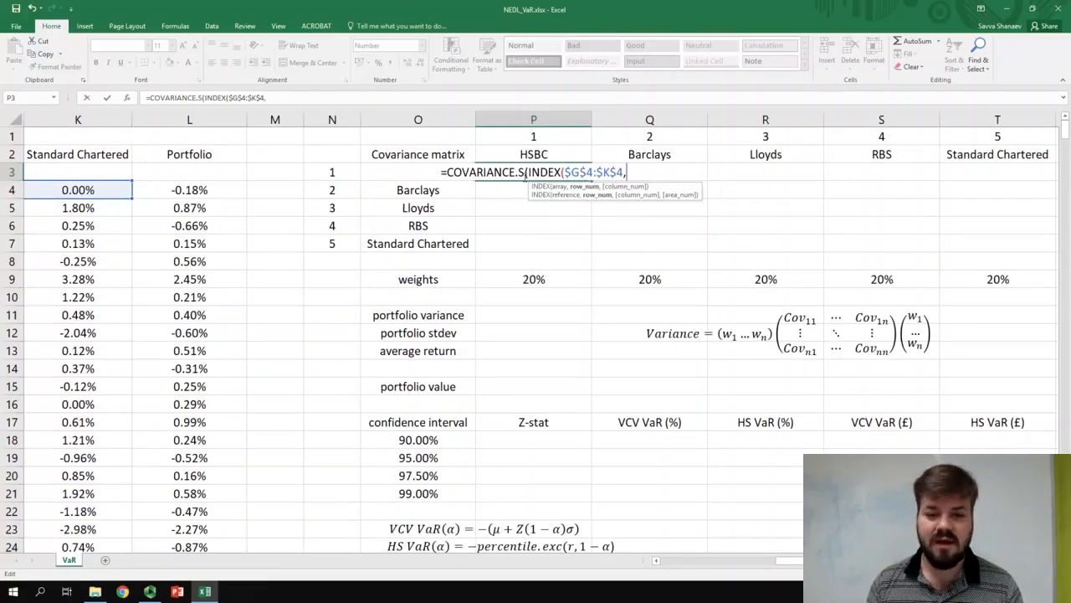
click(538, 136)
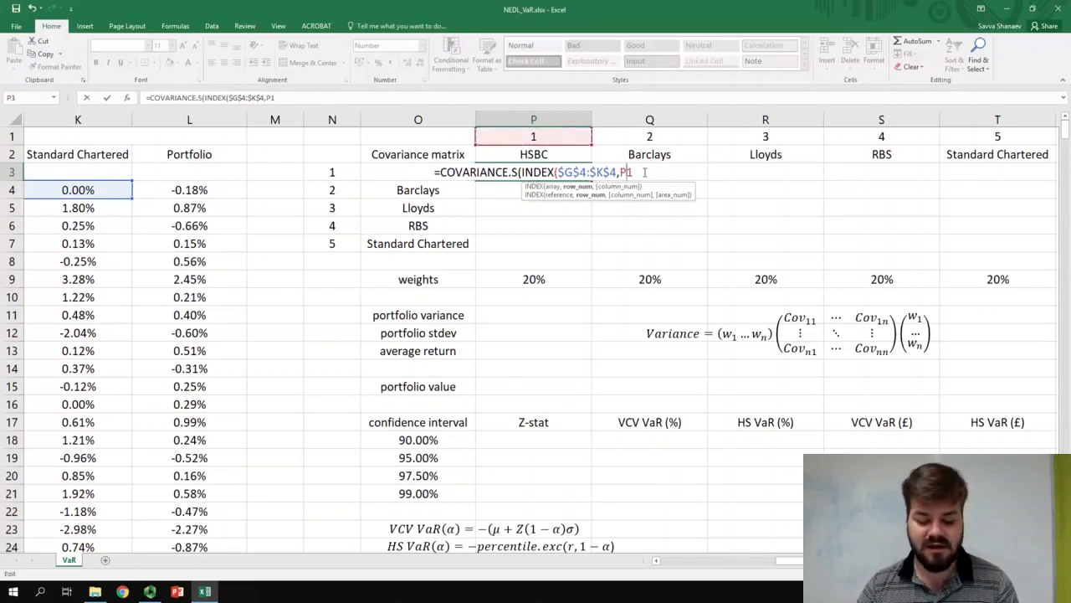
key(F4)
key(F4)
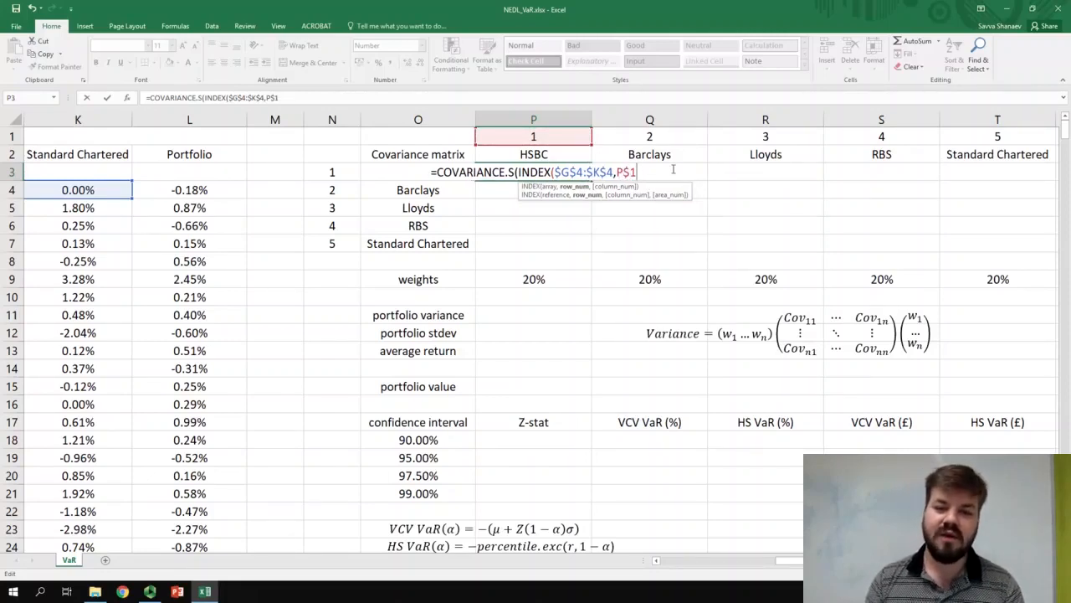
- Complete the formula's first array by extending it to the last returns row with :INDEX($G$508:$K$508,P$1)
text():)
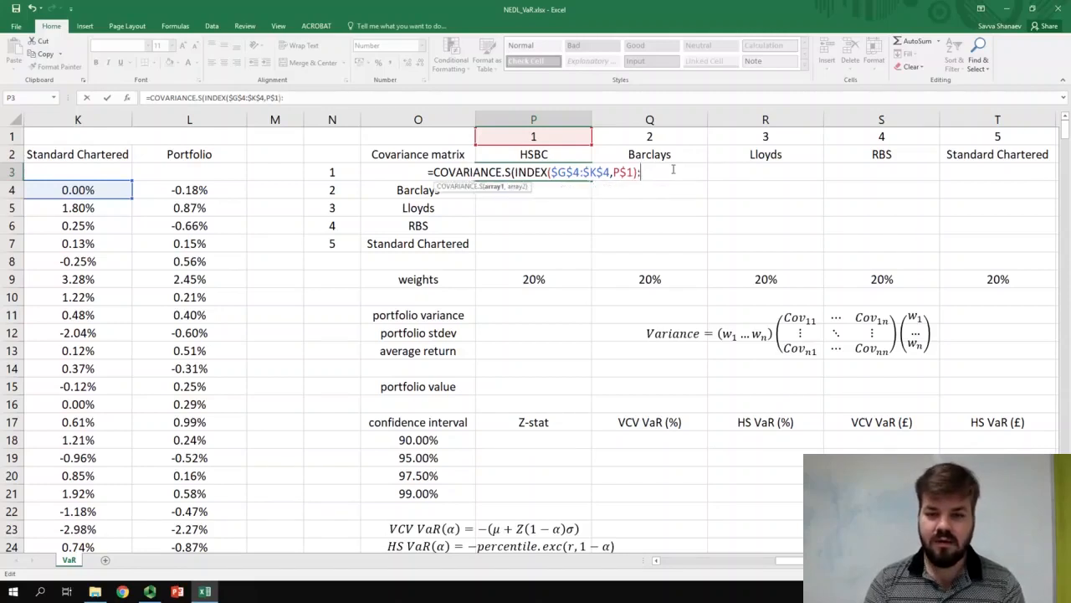
text(INDEX()
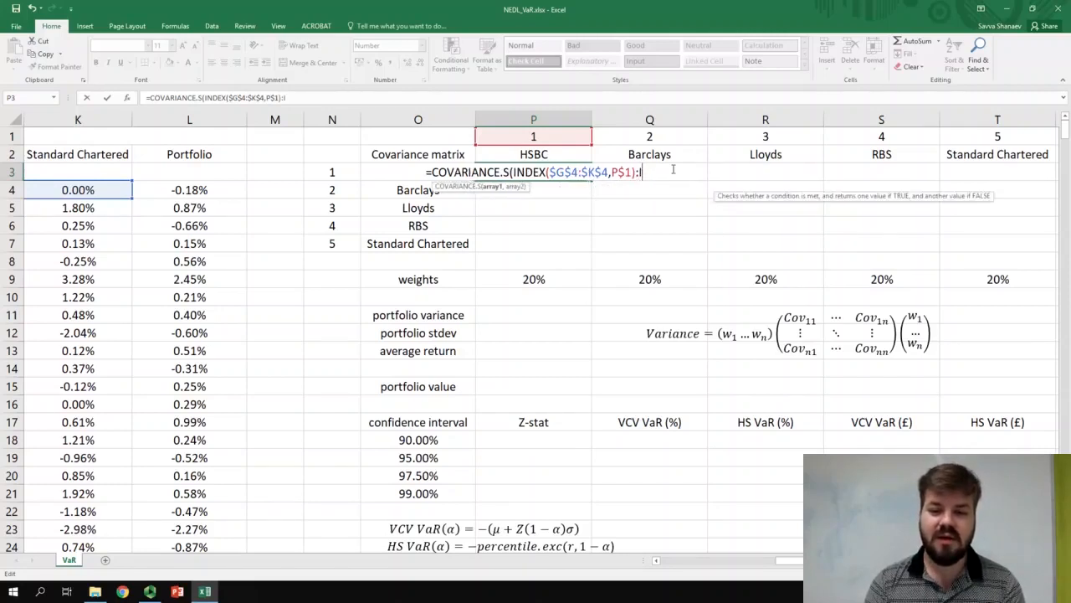
click(73, 230)
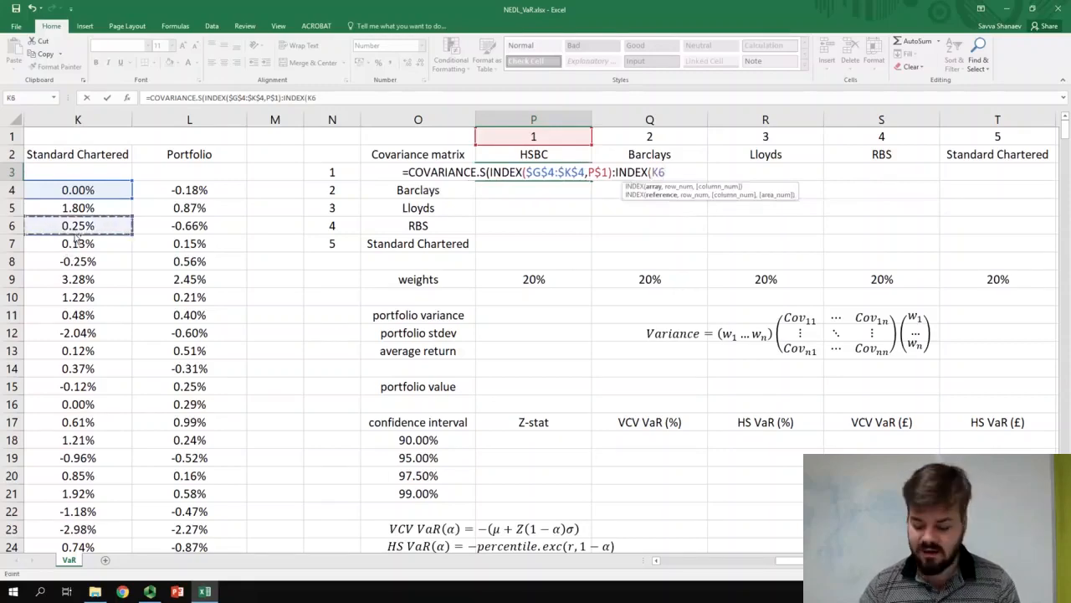
key(ctrl+Down)
drag(75, 529, 215, 529)
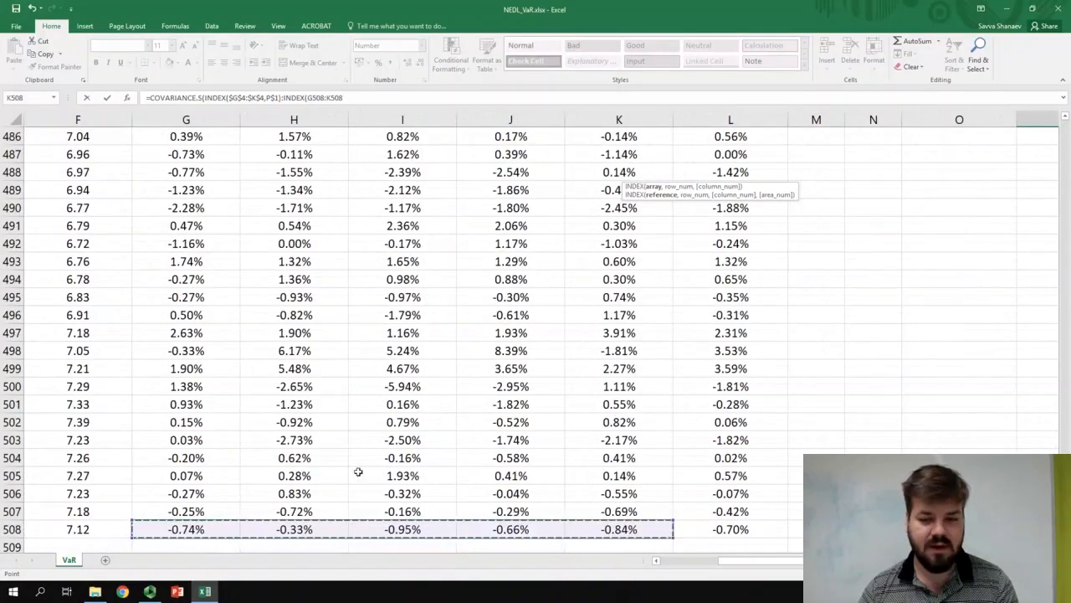
drag(343, 97, 309, 97)
key(F4)
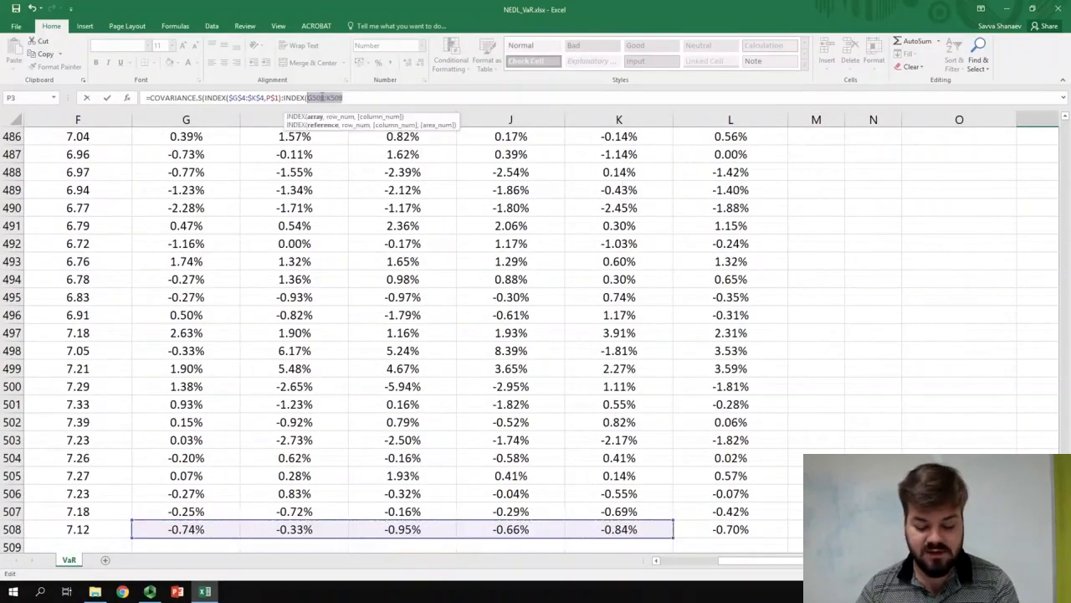
click(706, 171)
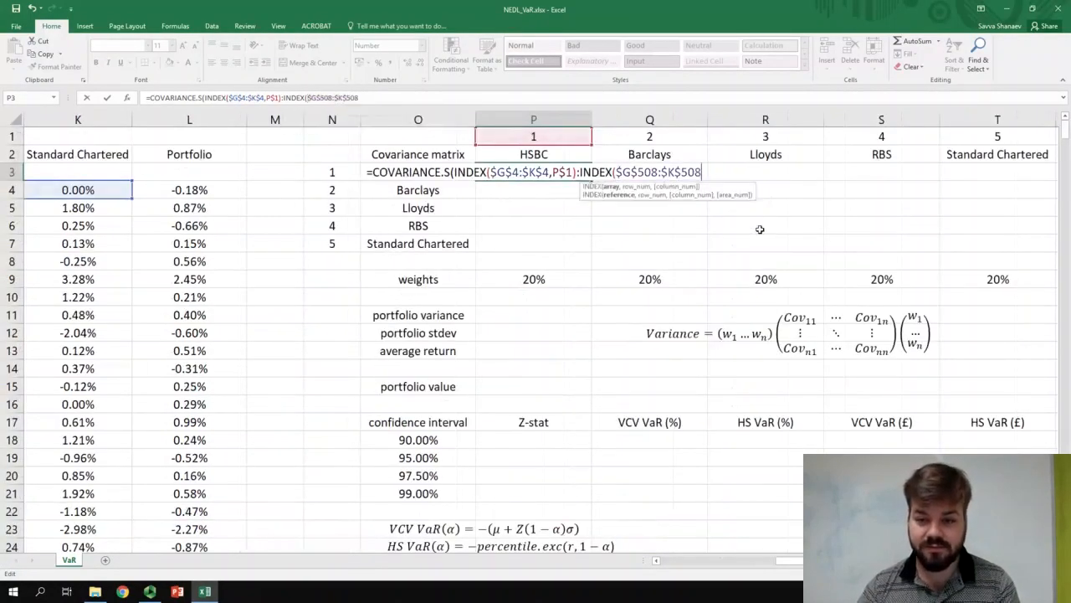
text(,)
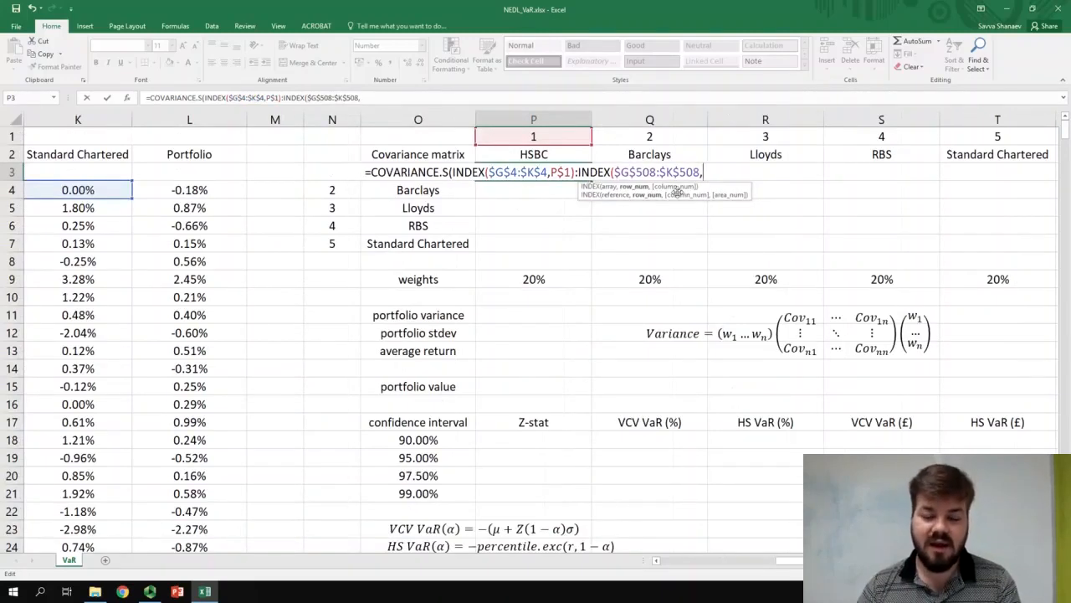
click(548, 136)
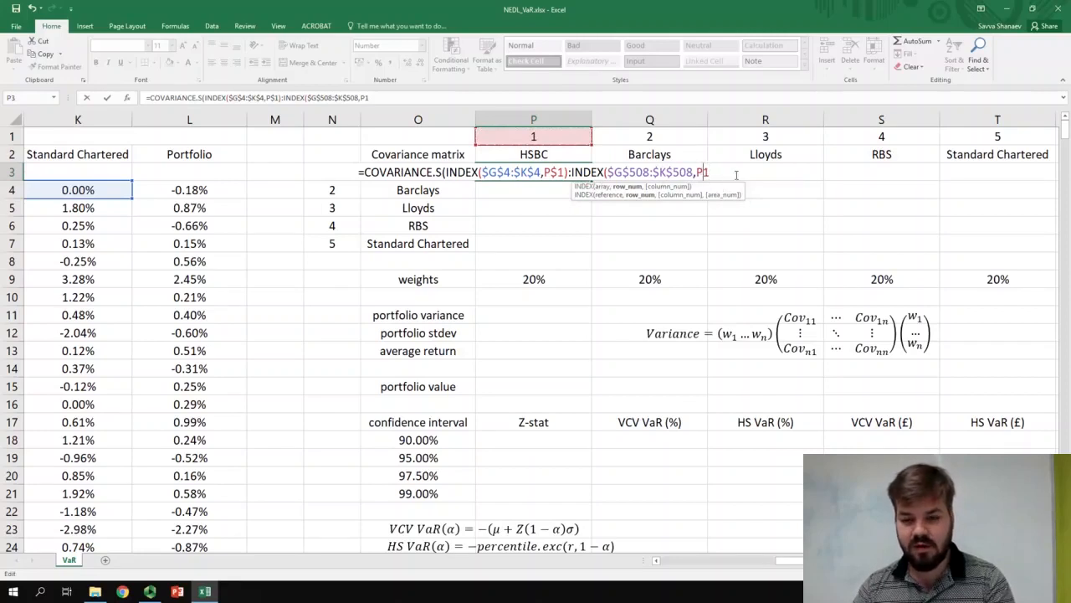
key(F4)
key(F4)
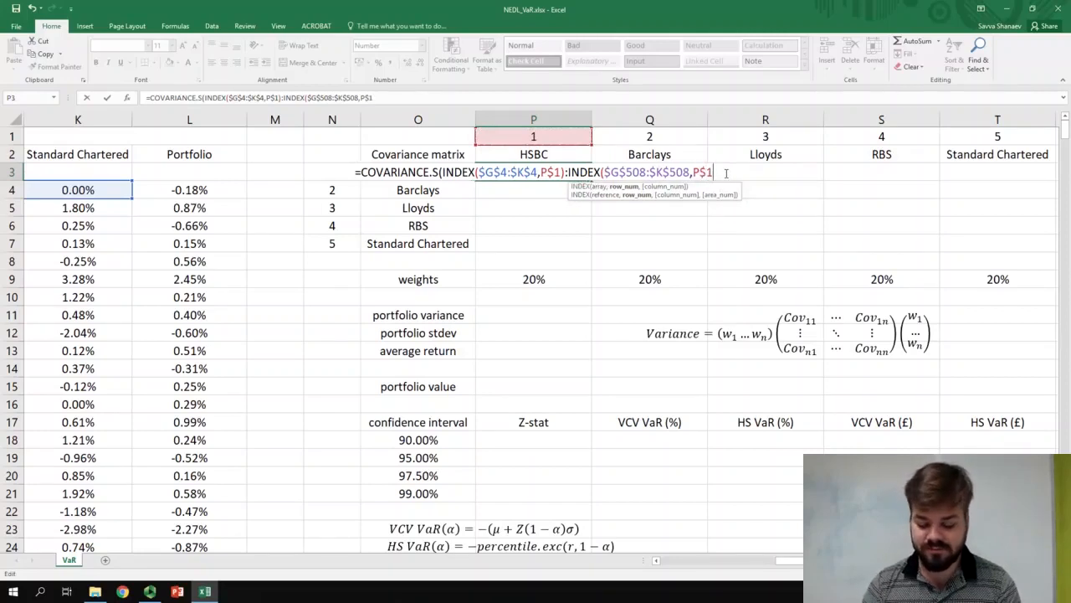
text())
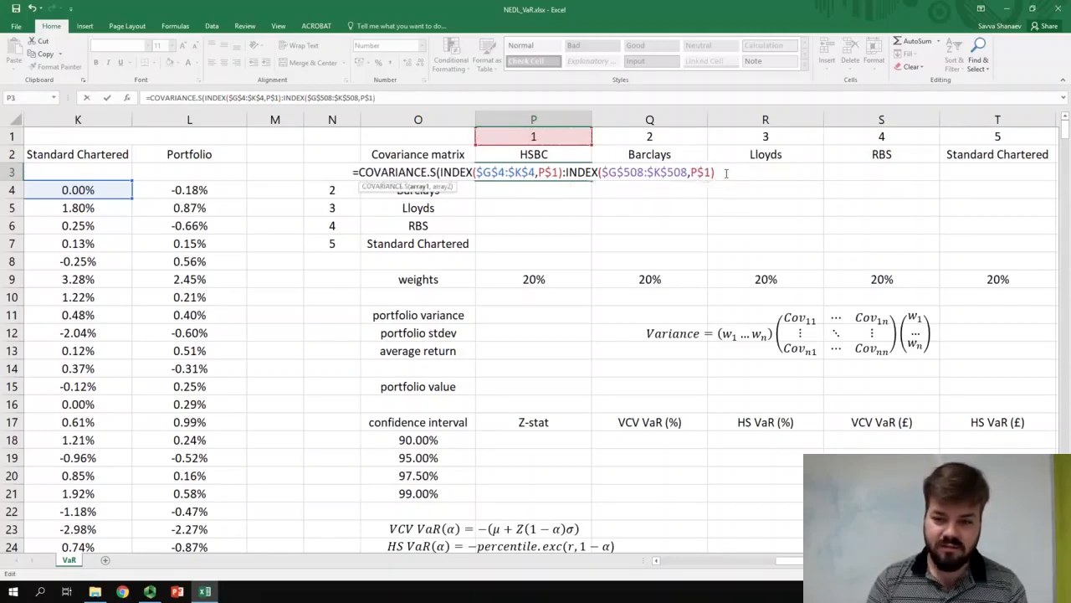
- Begin the formula's second array with INDEX($G$4:$K$4,$N3, locking the column of the row number
text(,)
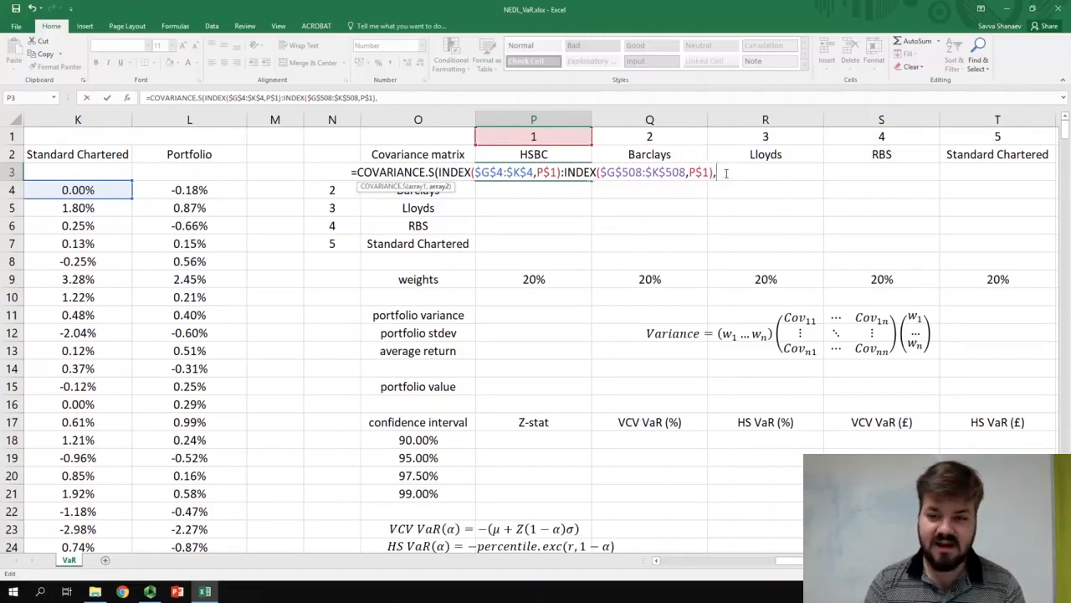
text(INDEX()
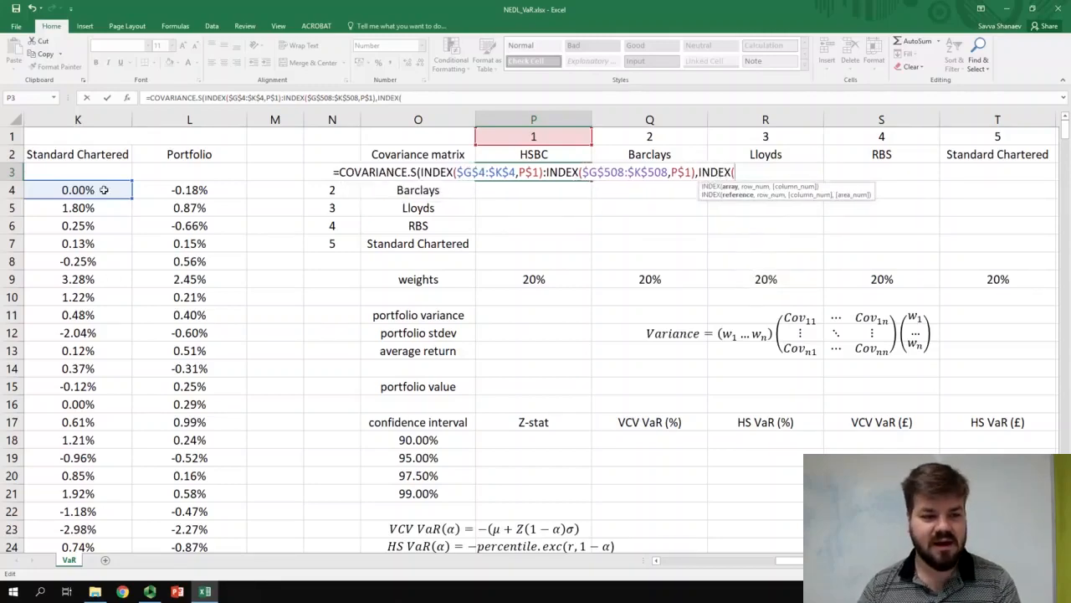
mouse_move(104, 190)
mouse_down()
mouse_move(4, 198)
mouse_move(120, 190)
mouse_move(106, 185)
mouse_up()
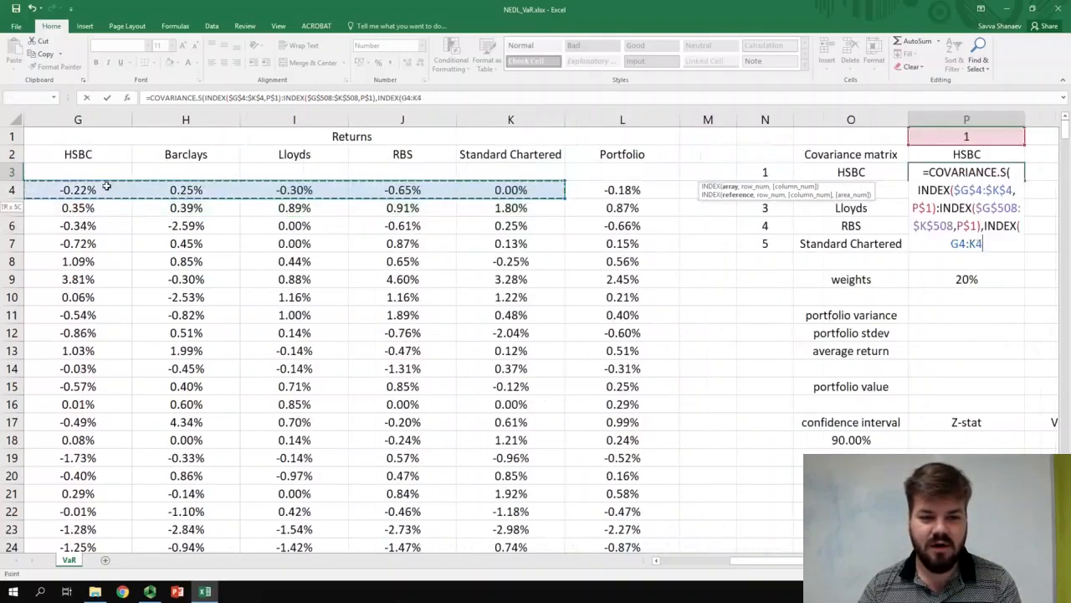
key(F4)
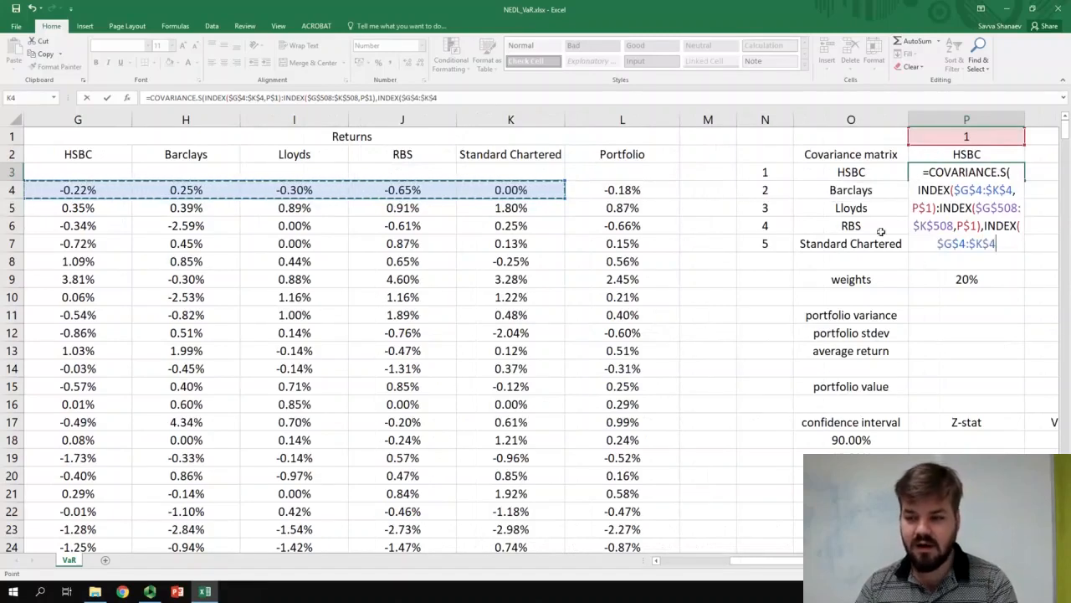
text(,)
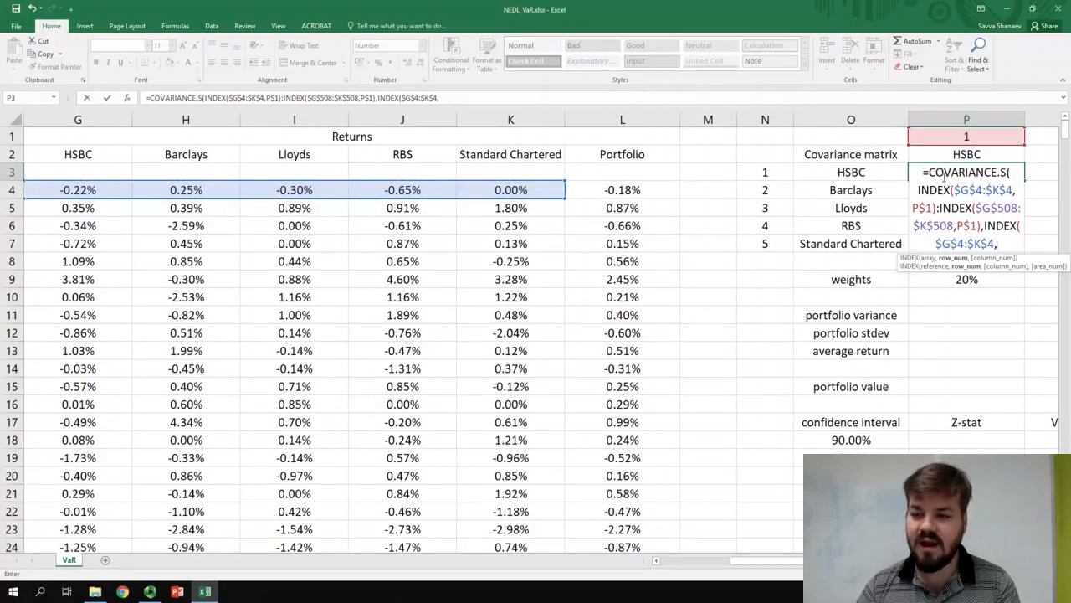
click(770, 172)
click(991, 244)
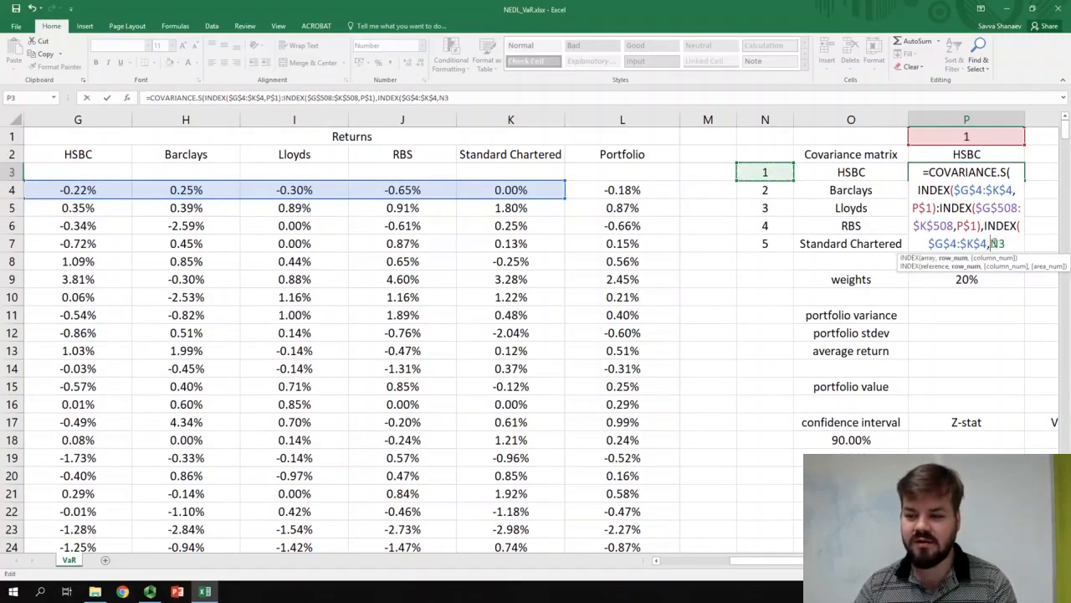
text($)
key(End)
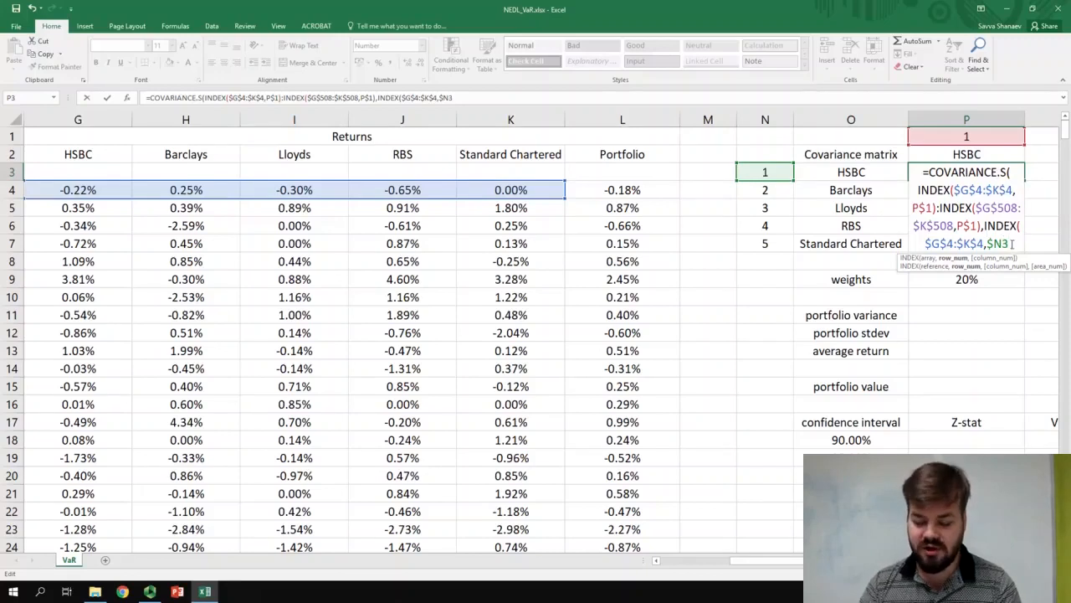
- Extend the formula's second array to the last returns row with ):INDEX($G$508:$K$508, making the range absolute
text():)
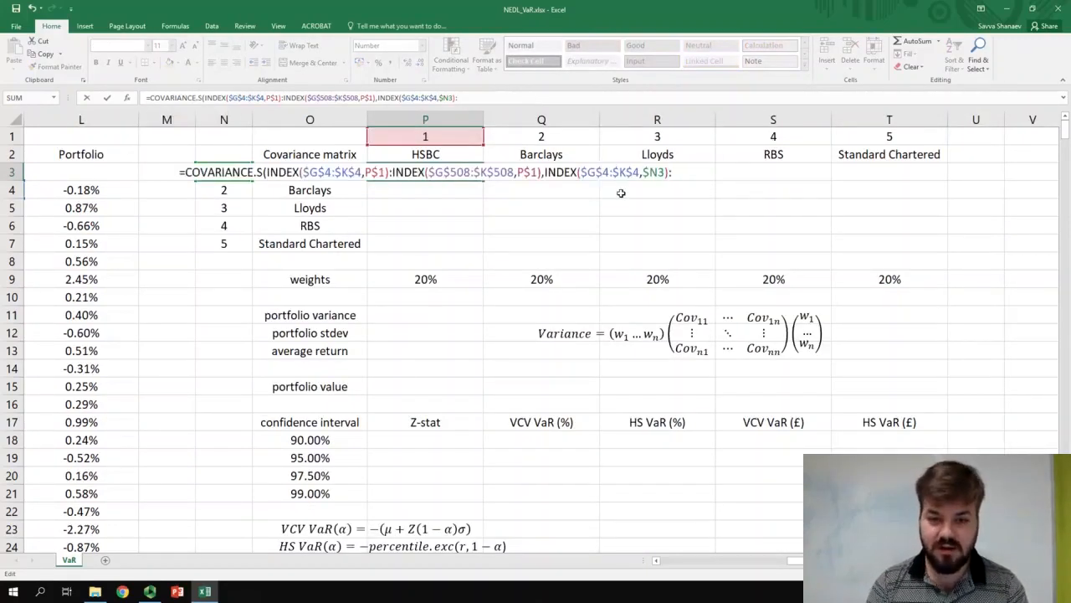
text(INDEX()
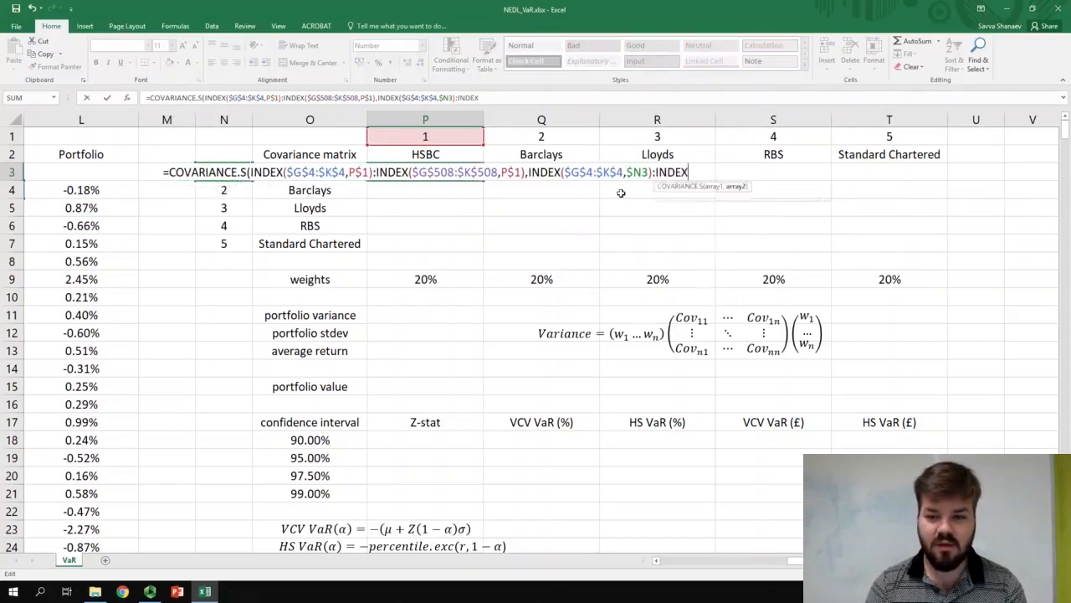
click(44, 243)
key(ctrl+Down)
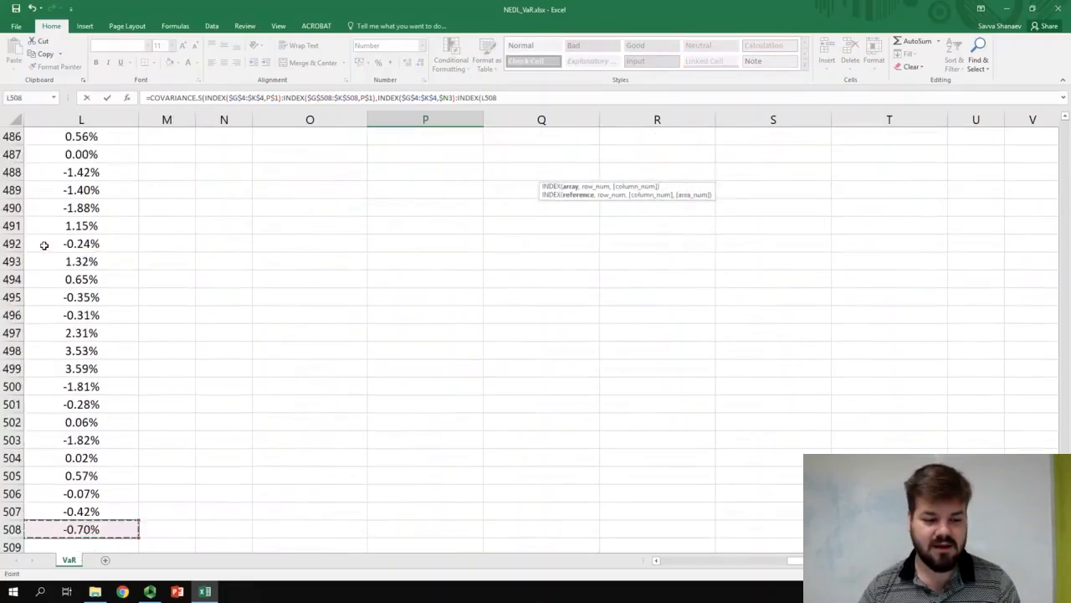
drag(92, 471, 56, 471)
drag(308, 527, 402, 527)
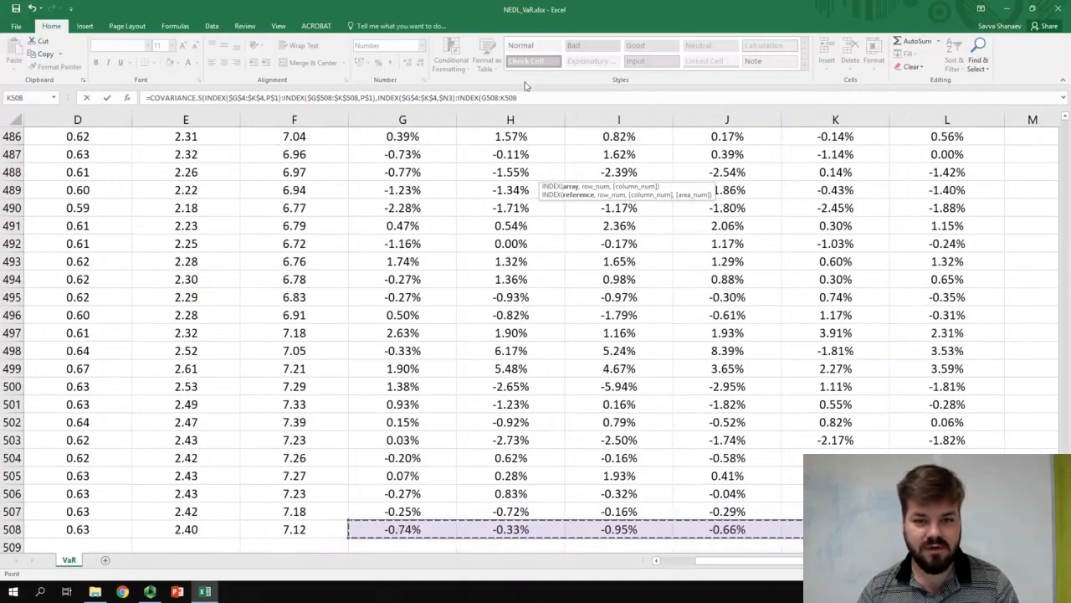
drag(526, 97, 488, 99)
key(F4)
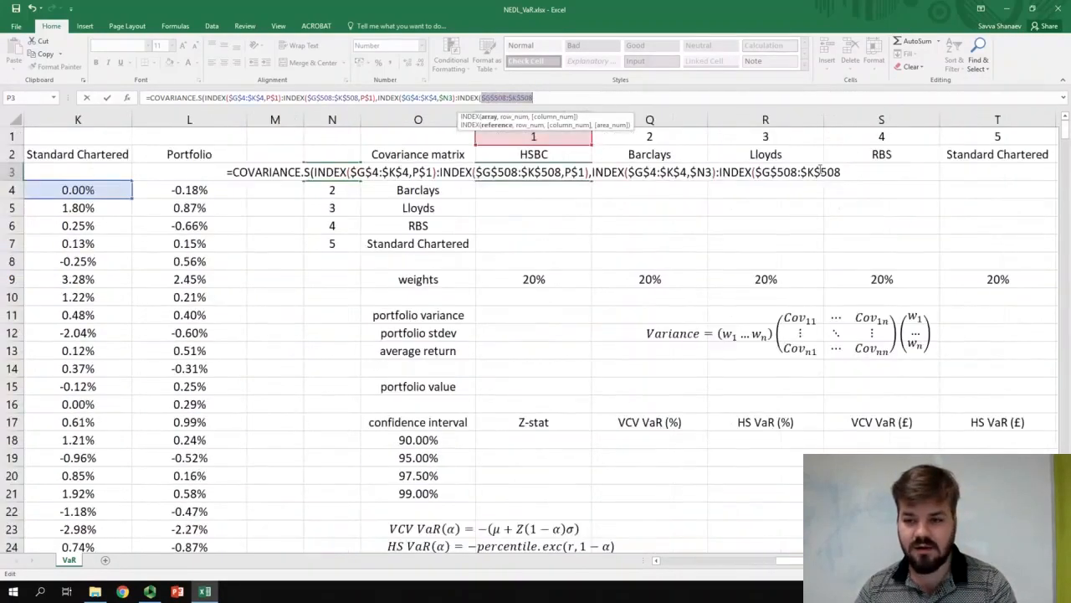
- Finish the covariance formula with ,$N3)) and copy it across the whole matrix P3:T7
click(854, 177)
text(,)
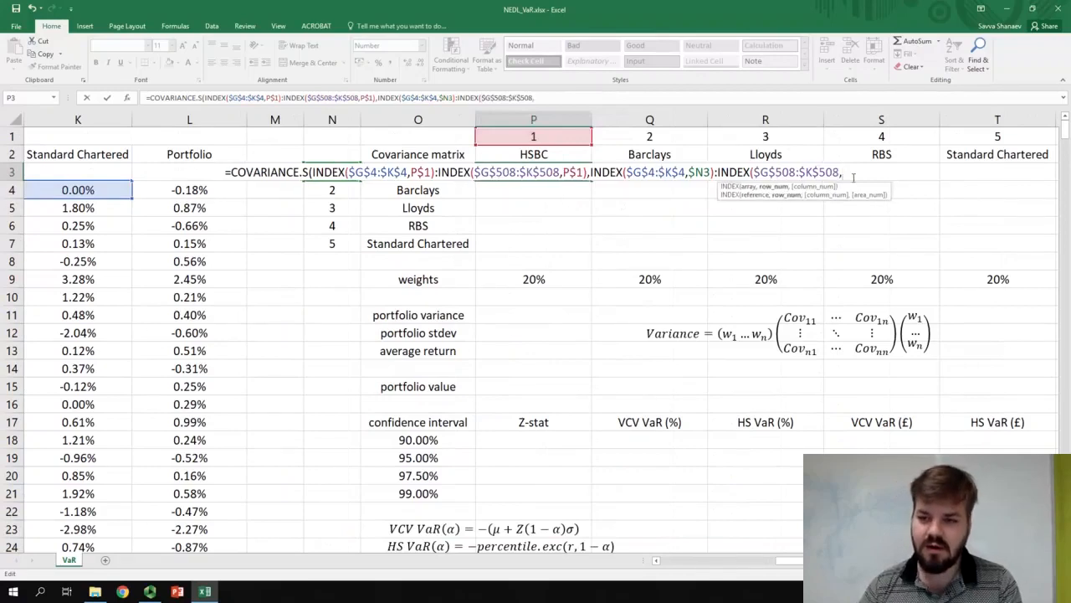
click(544, 97)
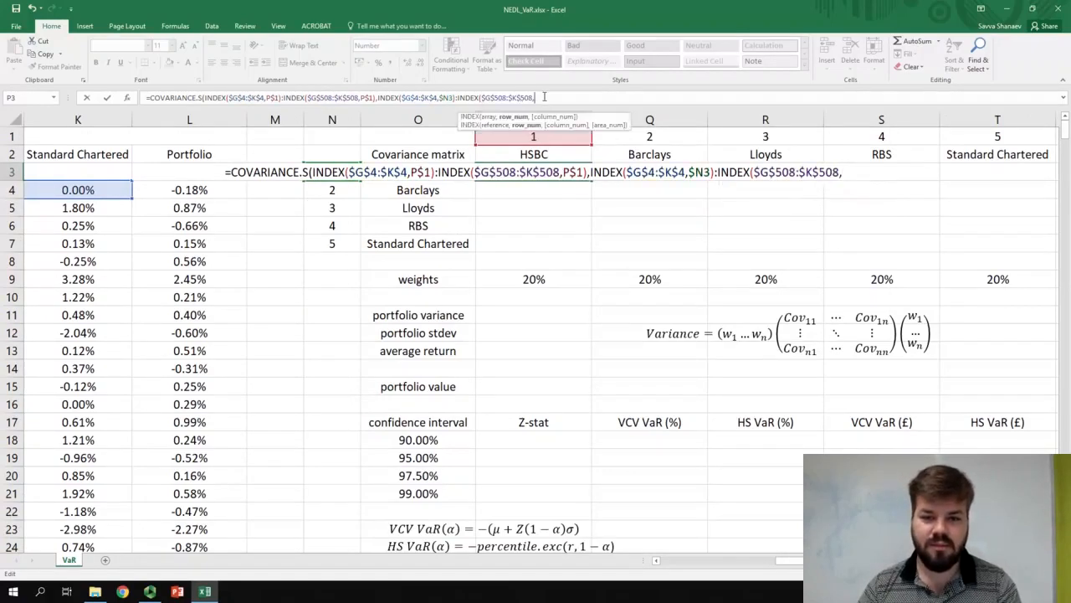
text($N3)
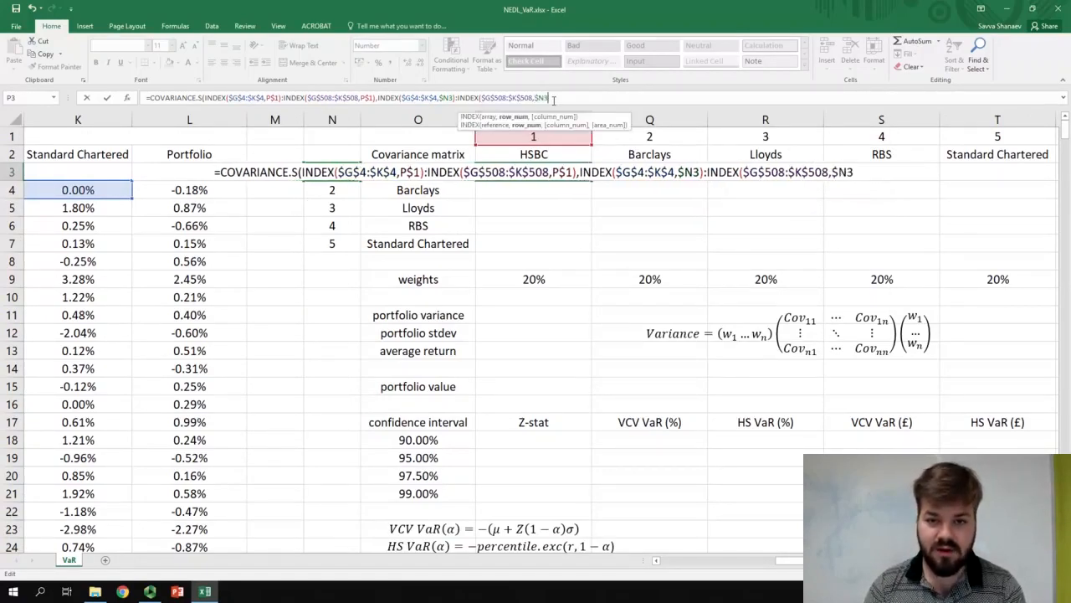
text()))
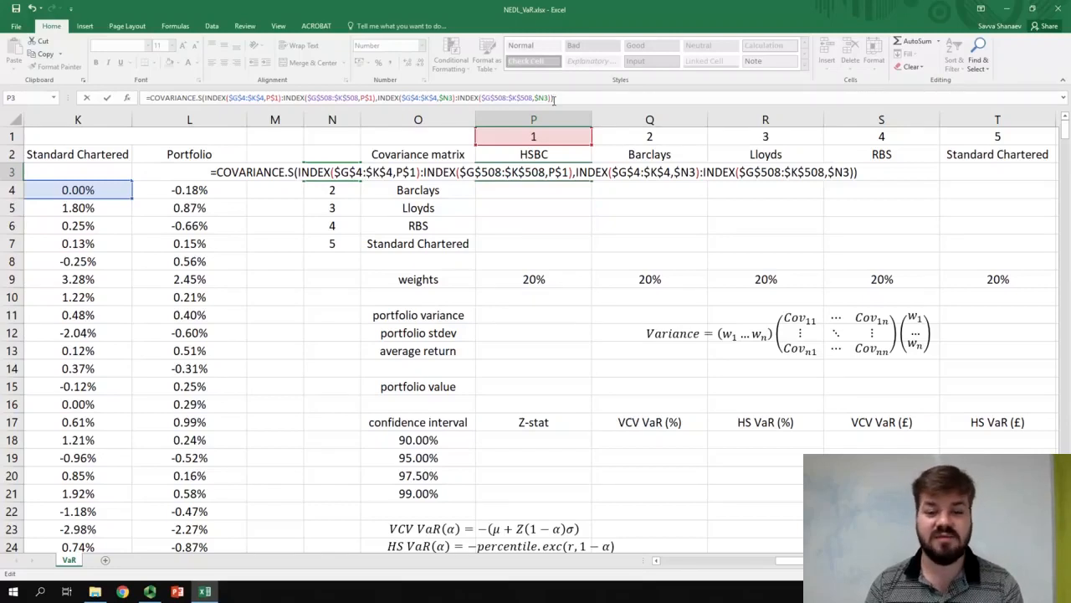
key(Return)
key(Up)
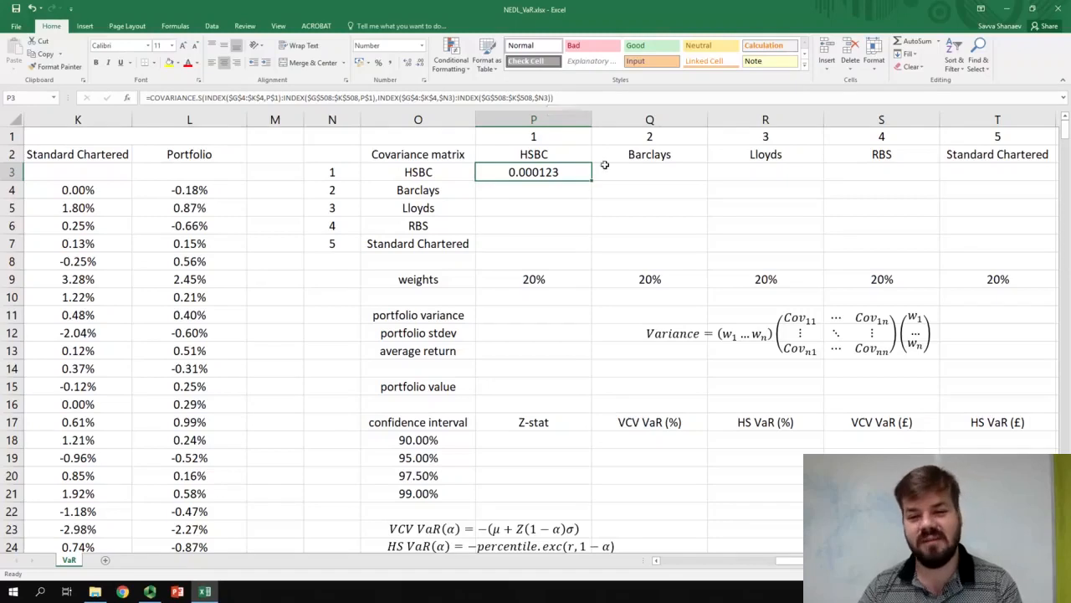
drag(591, 180, 1048, 253)
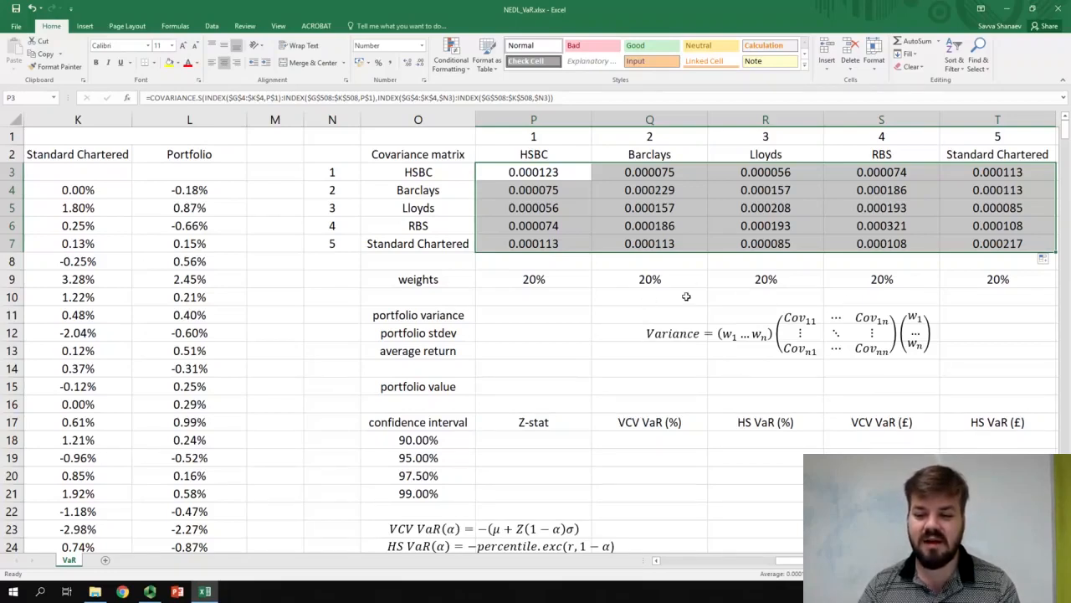
- Start the portfolio variance formula in P11 with =MMULT(P9:T9,MMULT(P3:T7, to combine the weights with the covariance matrix
click(533, 318)
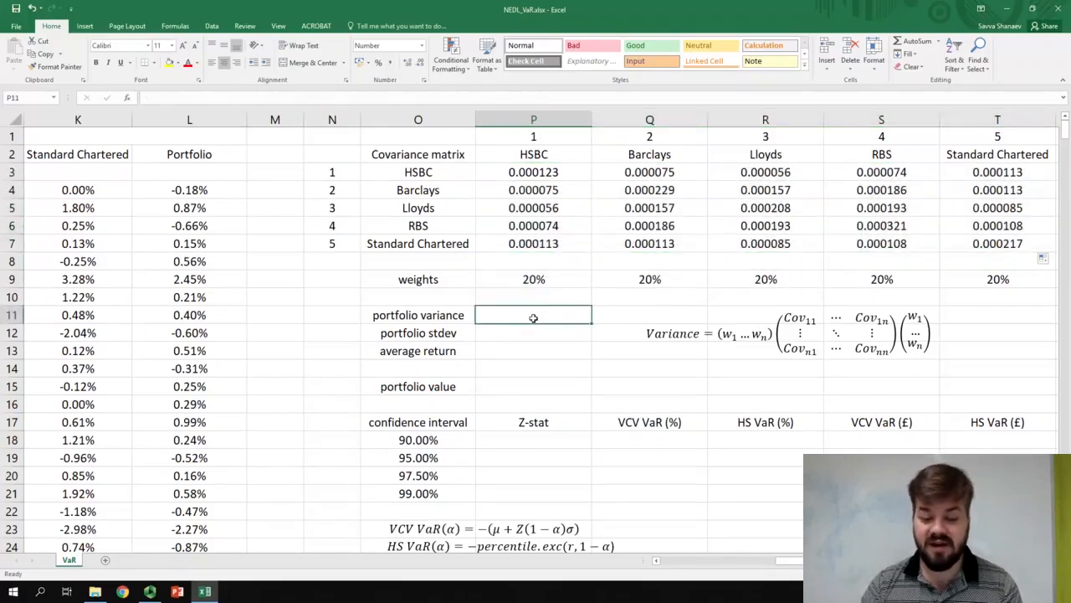
text(=)
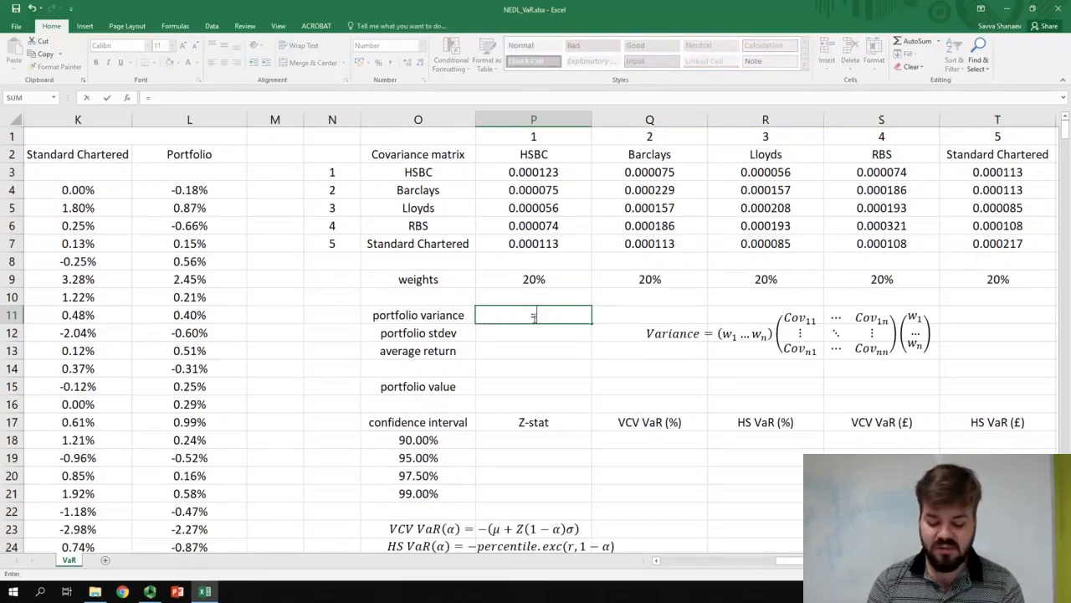
text(MMULT()
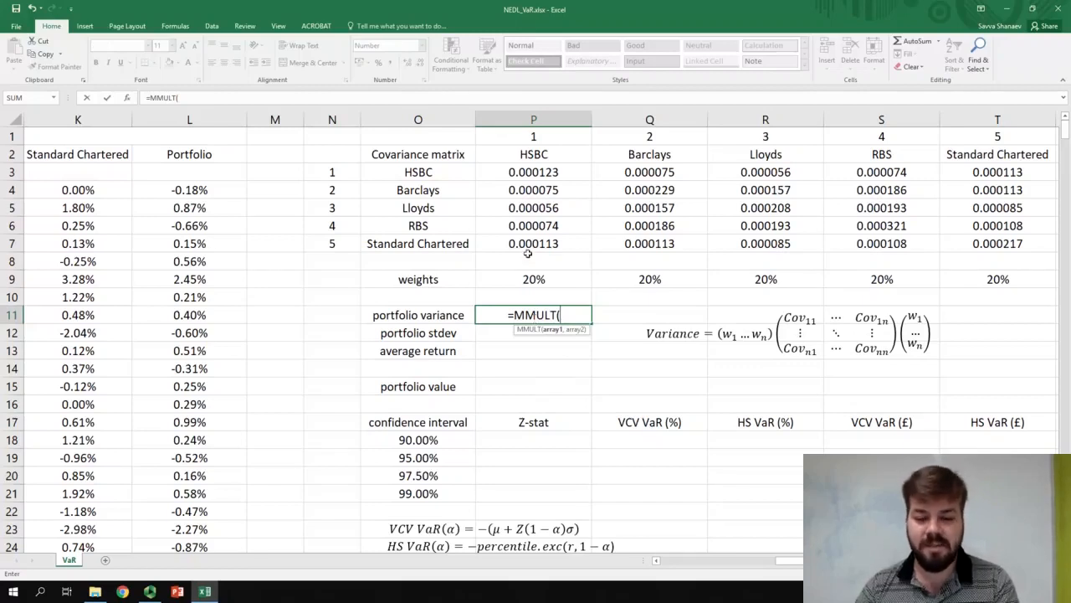
drag(525, 280, 969, 287)
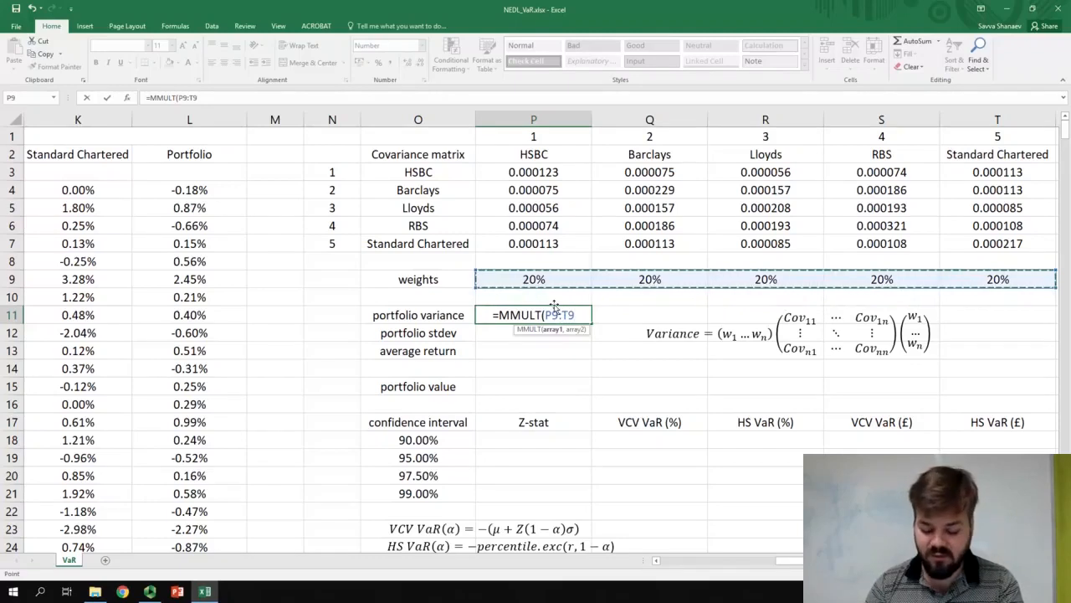
text(,)
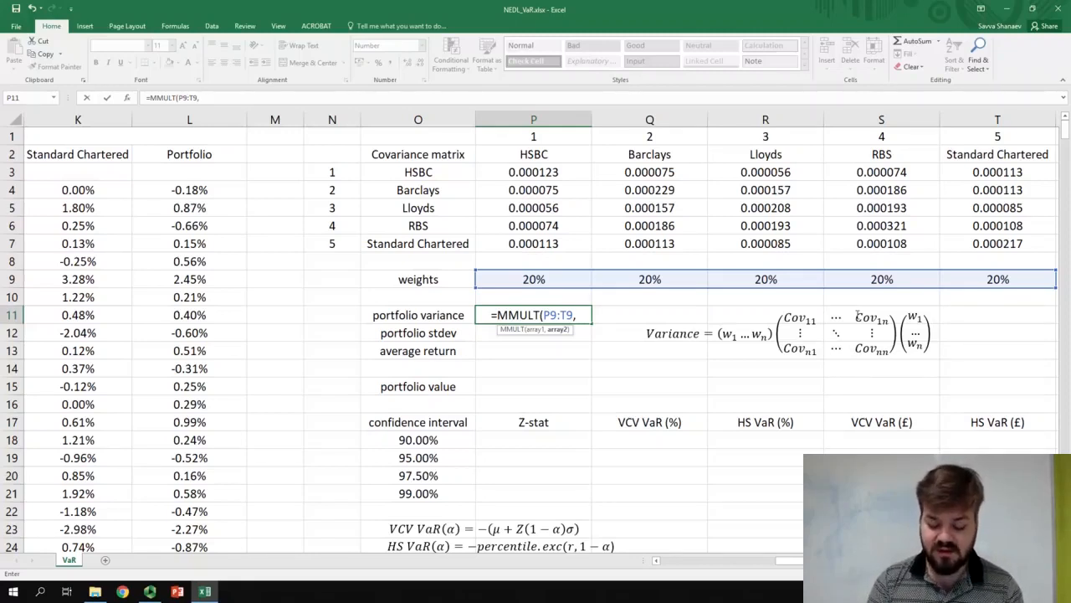
text(MMULT)
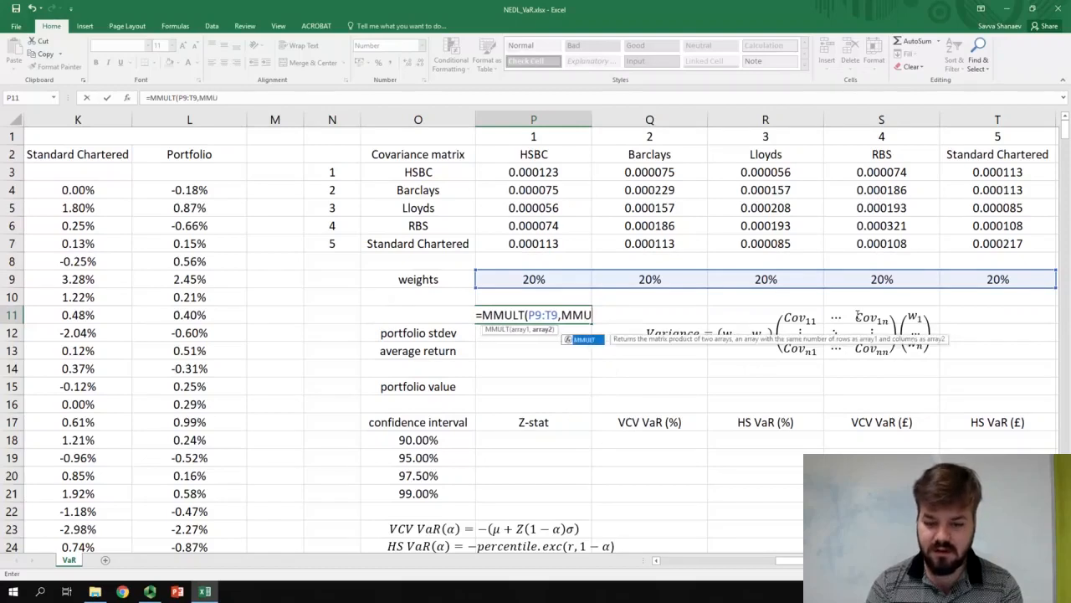
text(()
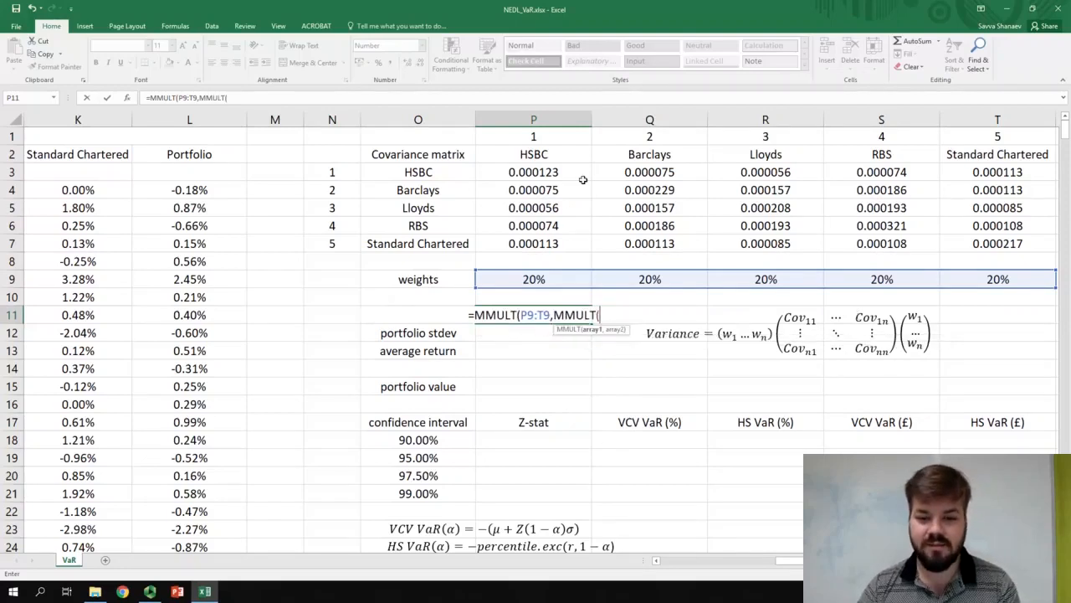
drag(545, 169, 1038, 247)
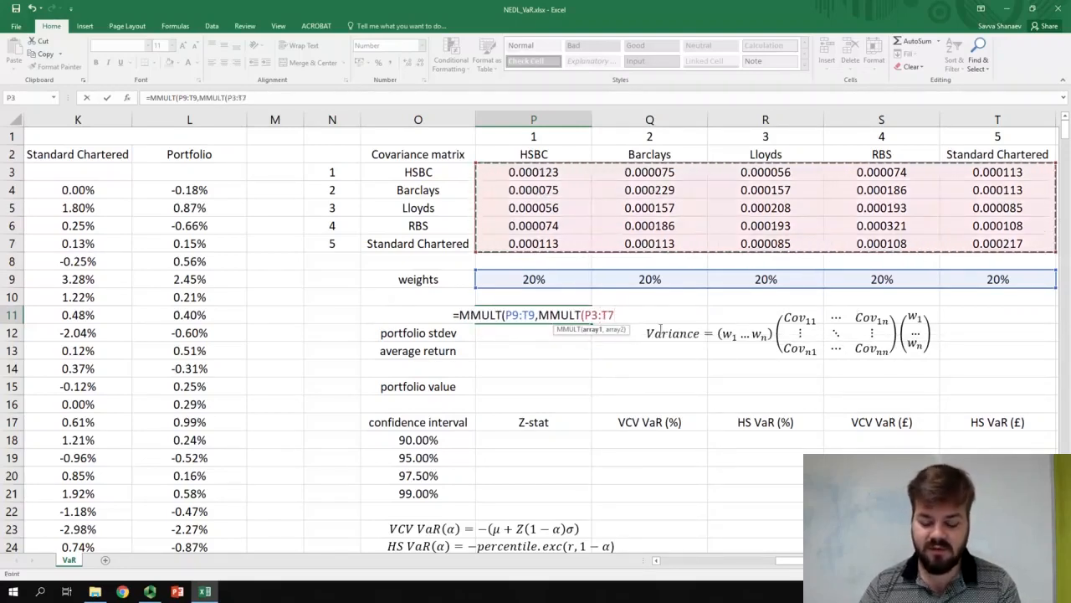
text(,)
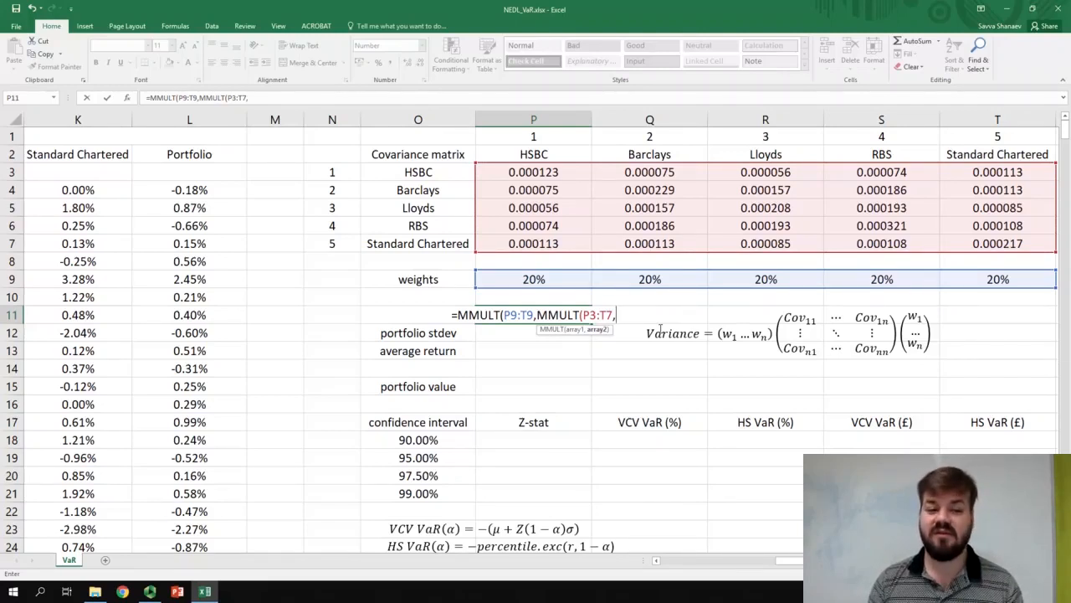
- Complete the portfolio variance formula with TRANSPOSE(P9:T9))) and enter it as an array formula
text(T)
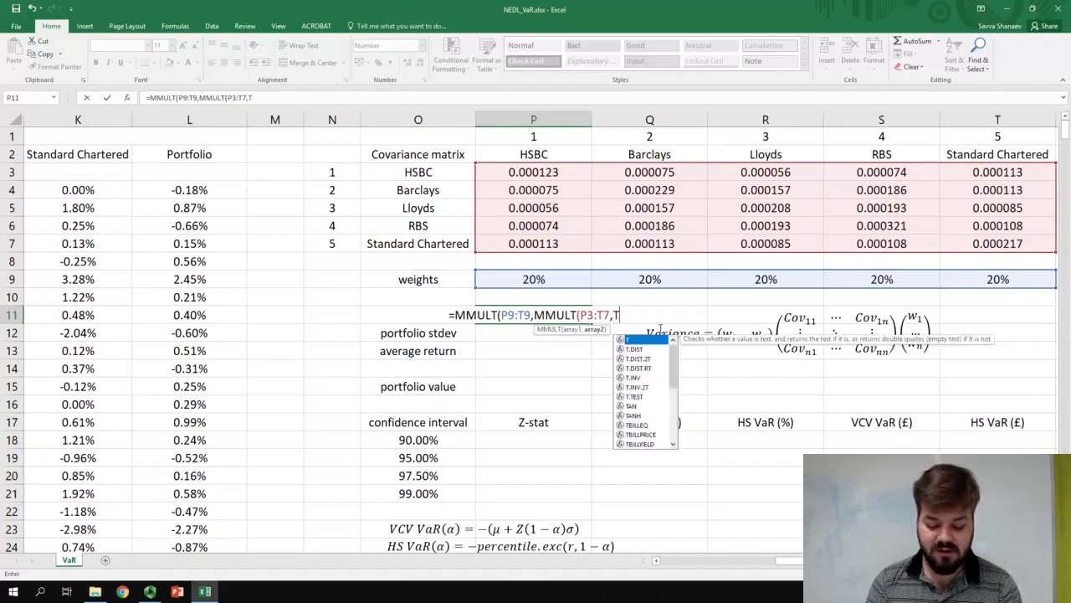
text(RANSPOSE()
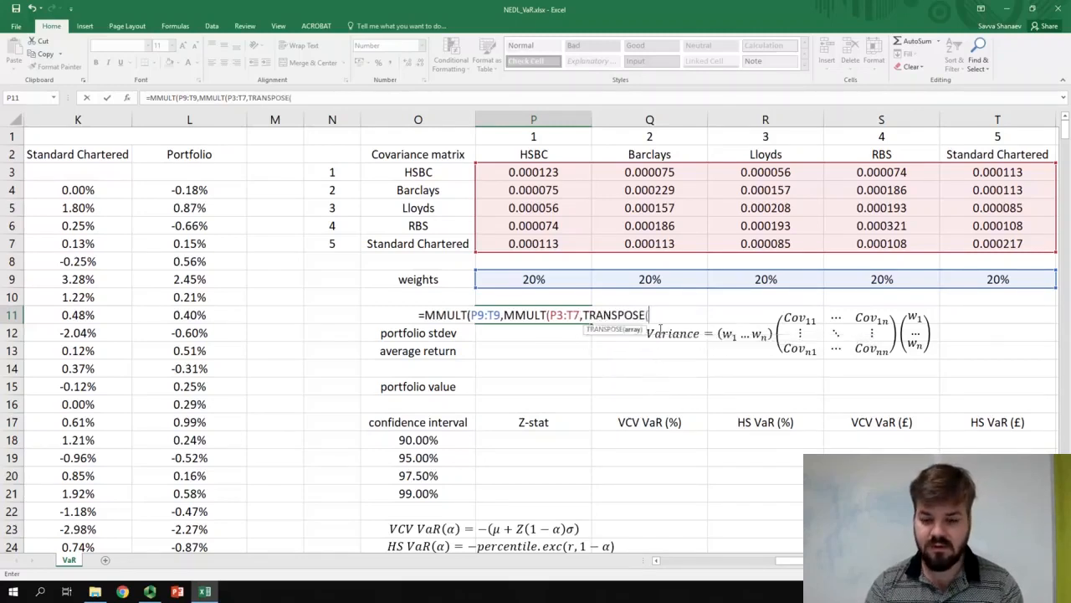
drag(519, 281, 954, 275)
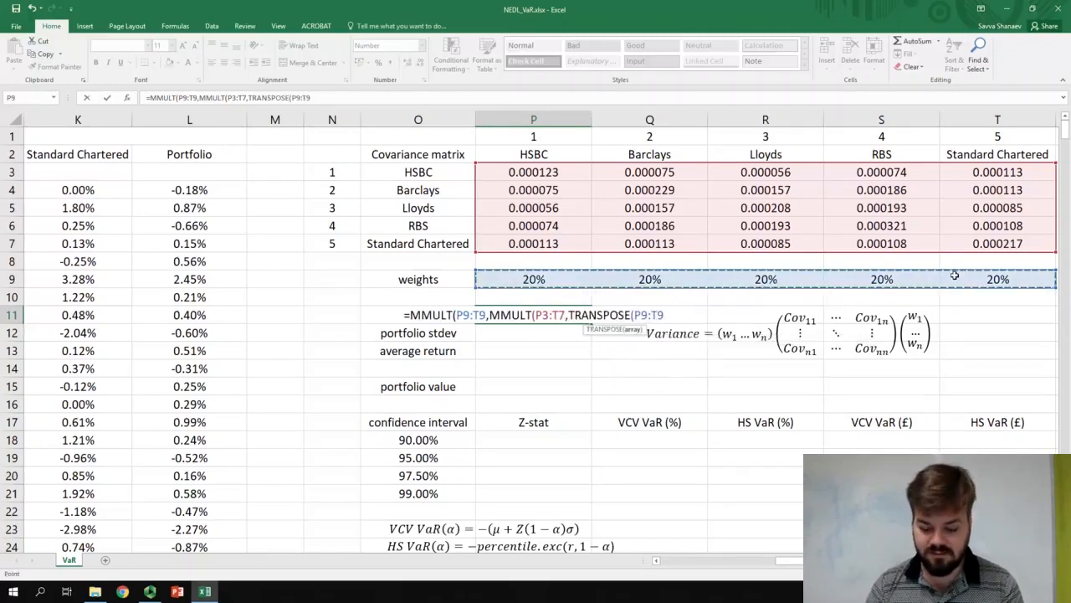
text())
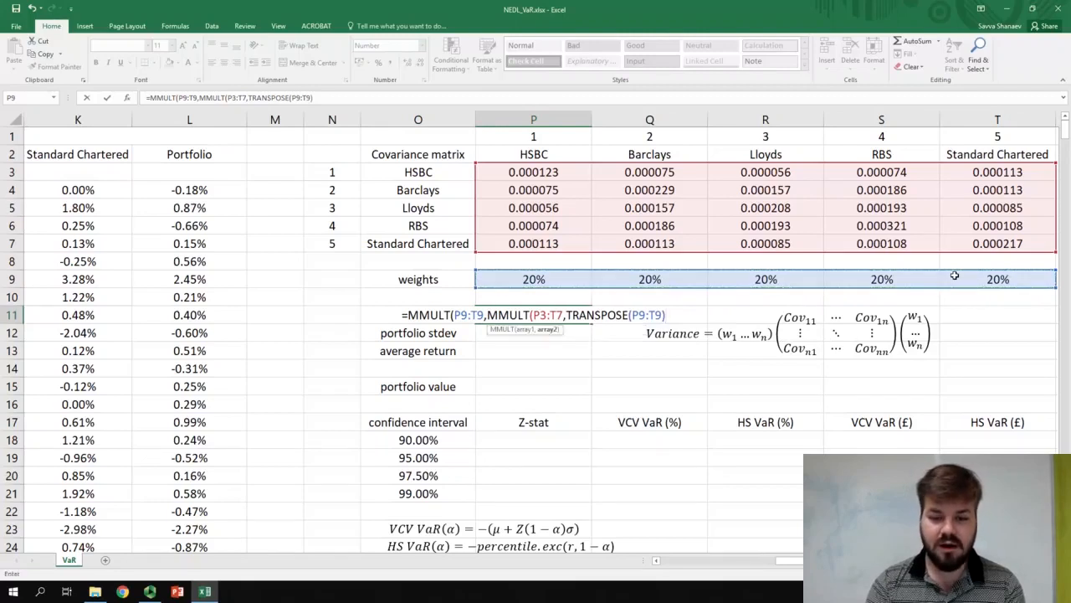
text())
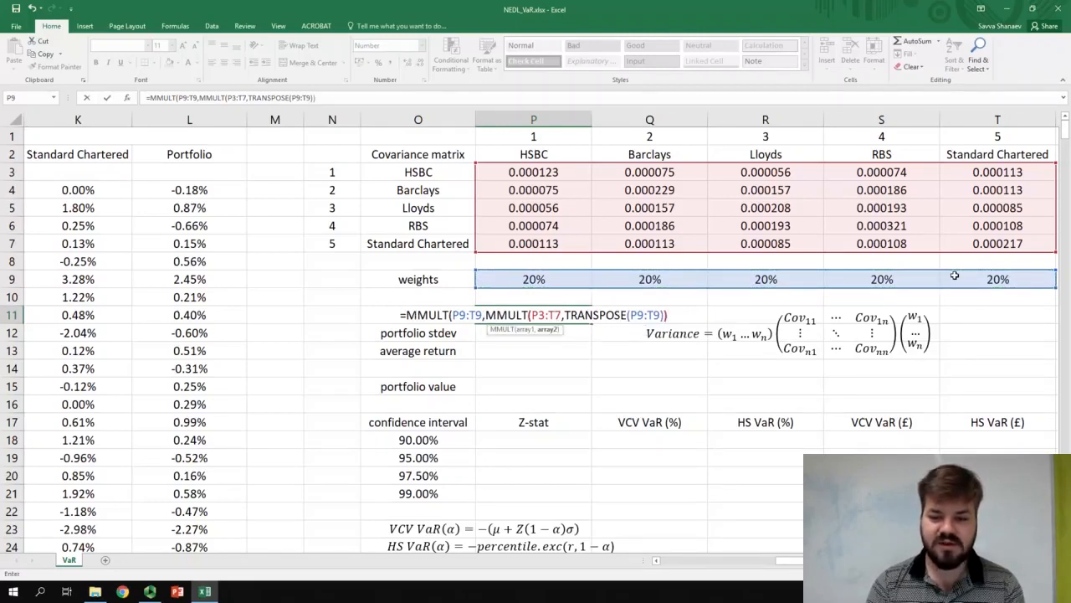
text())
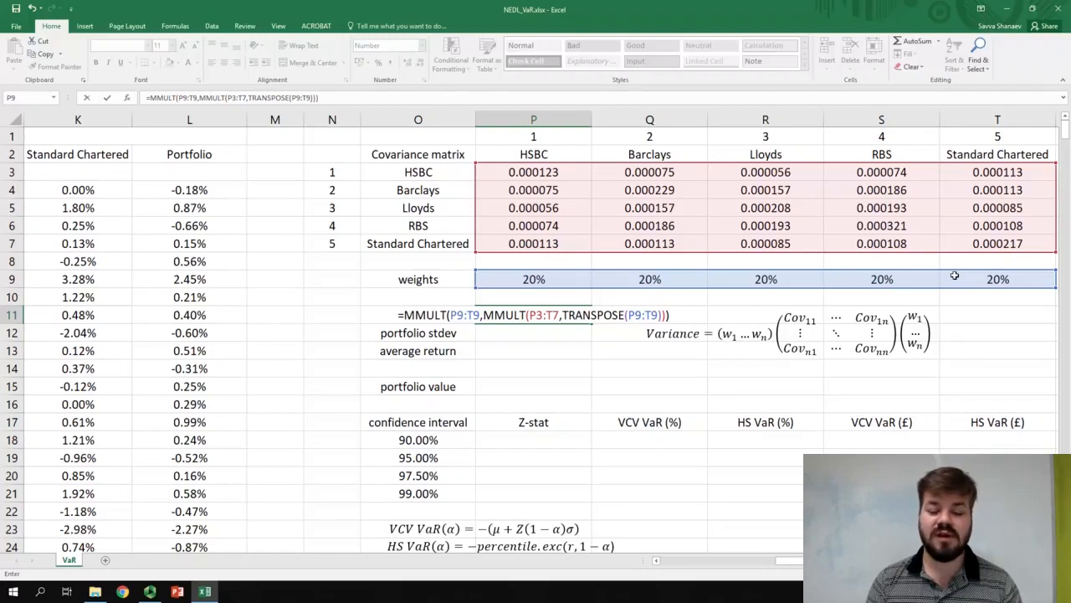
key(ctrl+shift+Return)
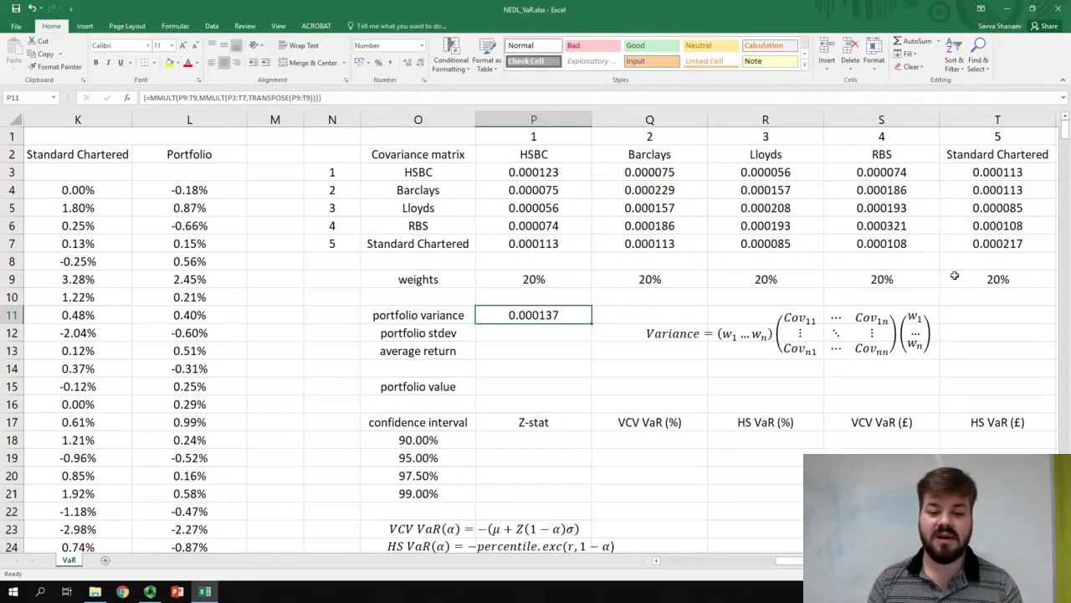
- Calculate the portfolio standard deviation in P12 with =SQRT(P11)
key(Down)
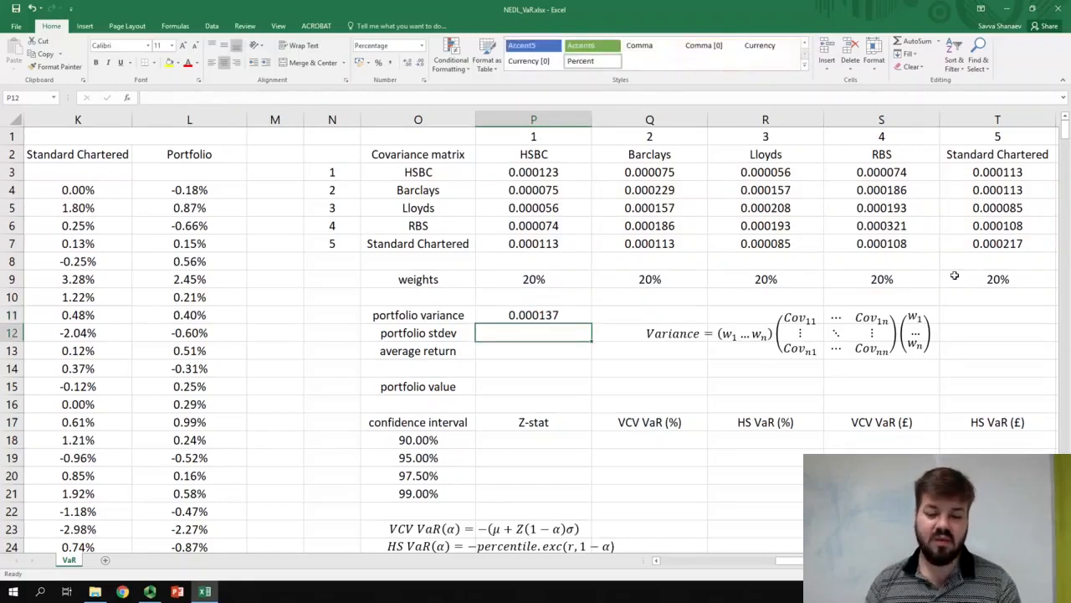
text(=SQRT()
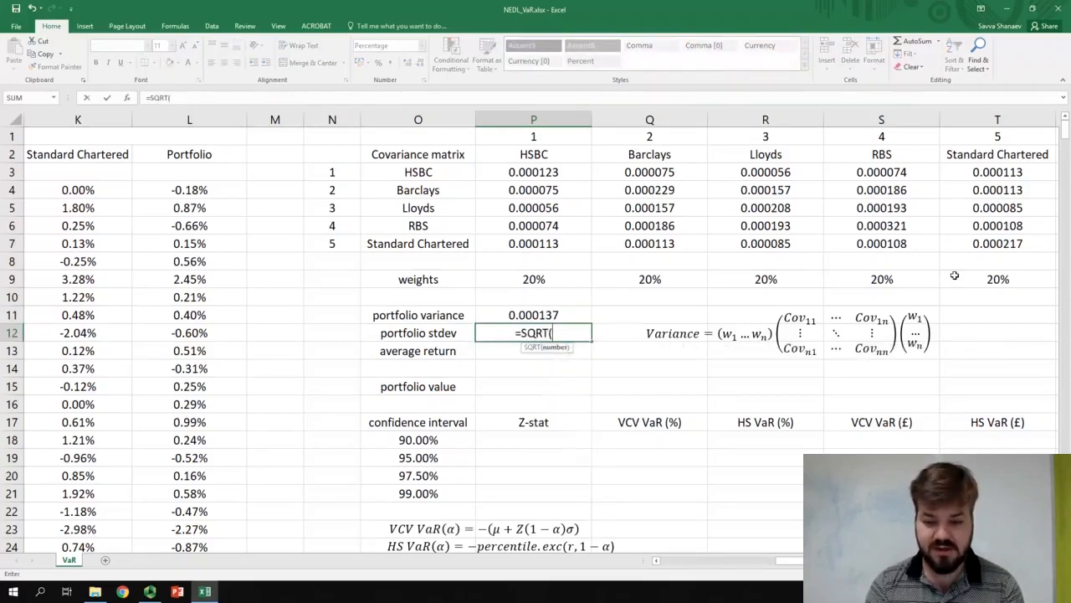
key(Up)
text())
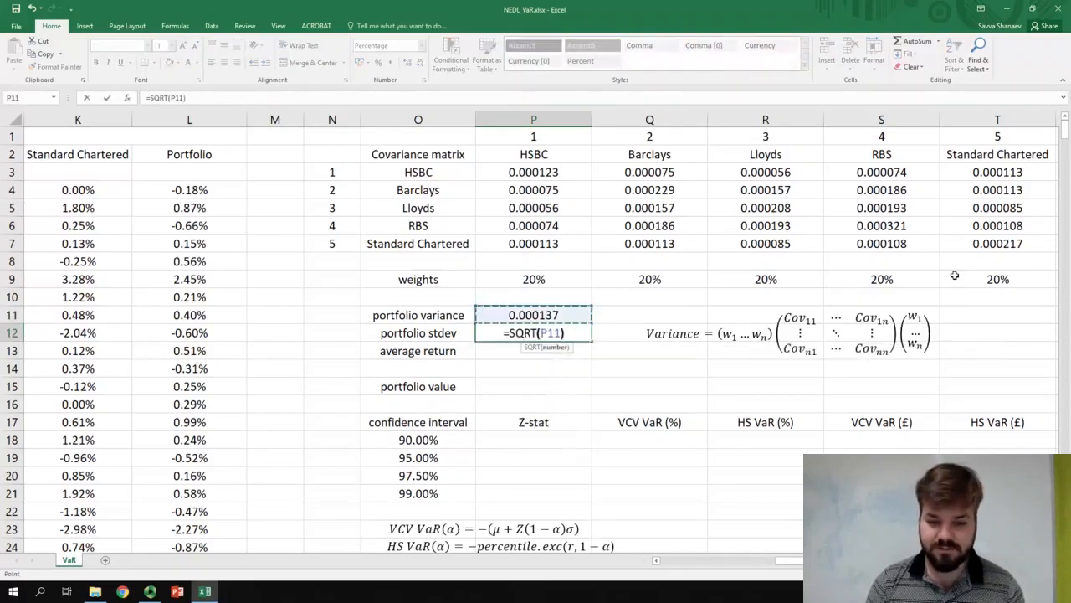
key(Return)
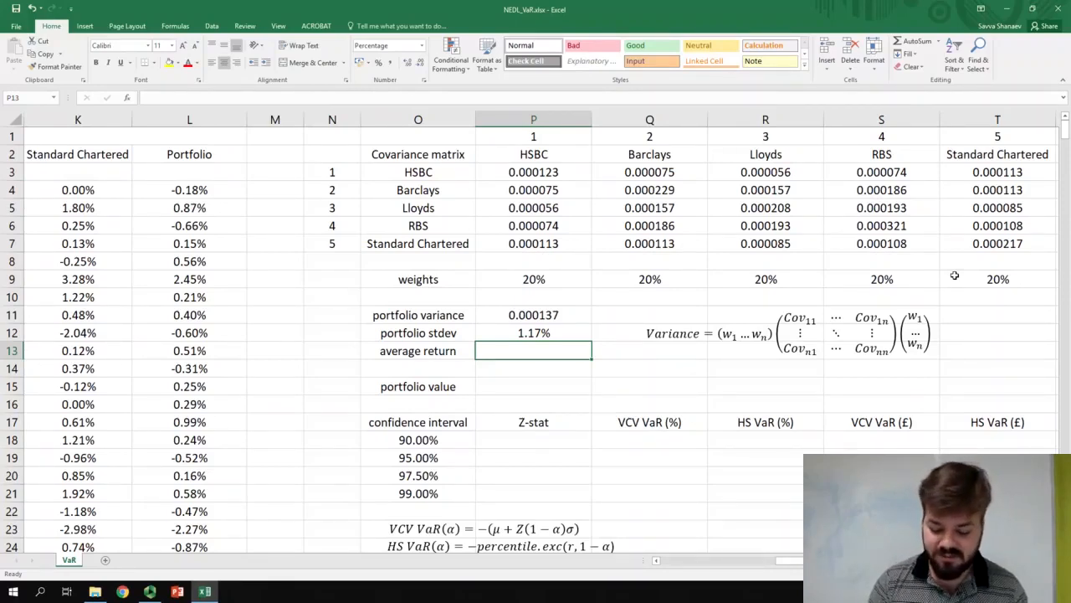
- Calculate the average portfolio return in P13 with =AVERAGE(L4:L508)
text(=AVERA)
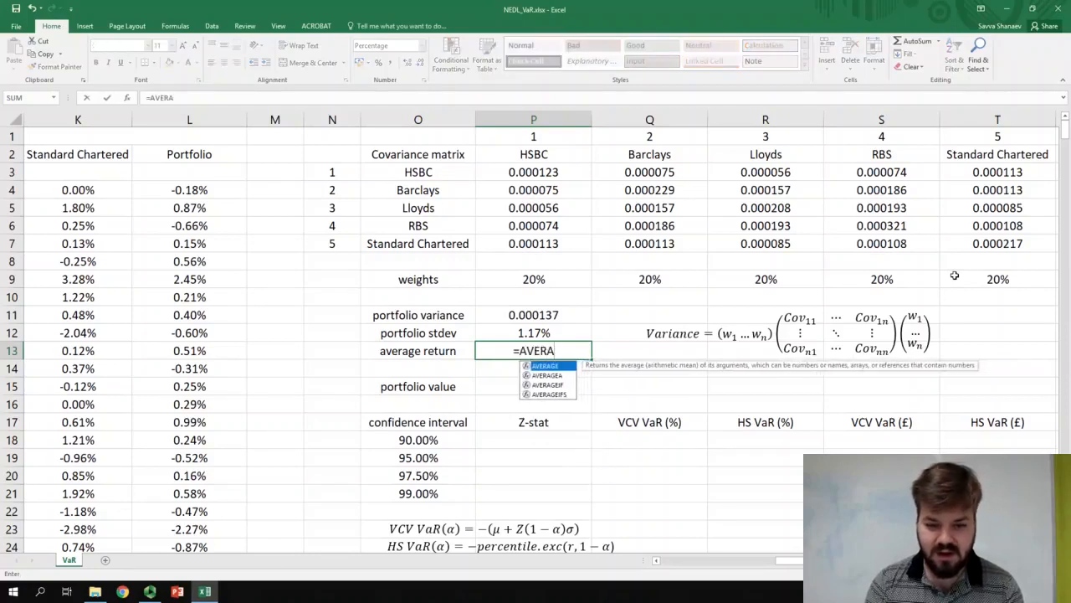
text(GE()
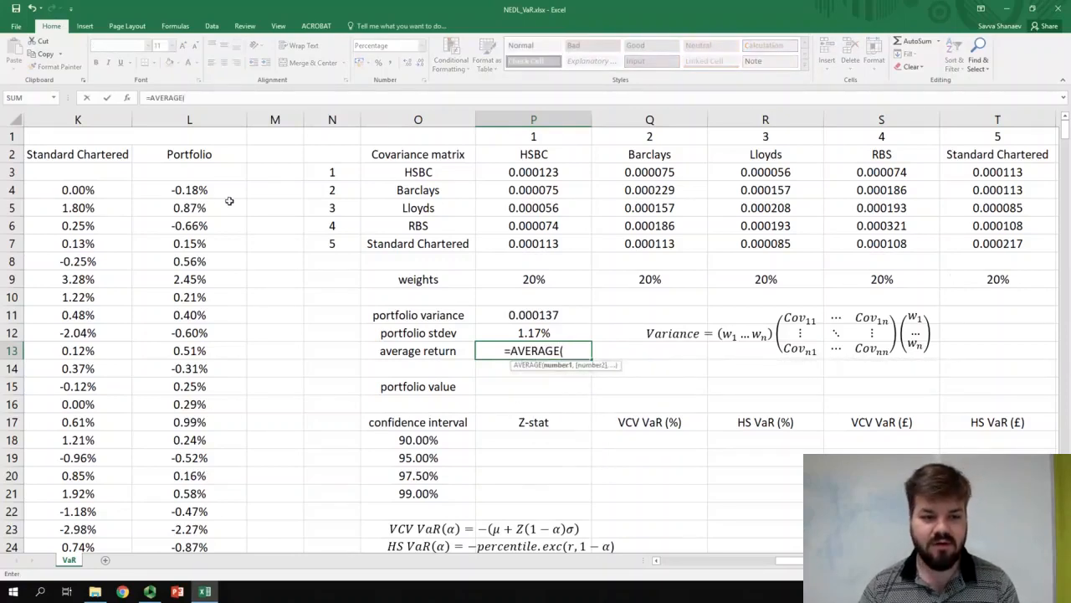
click(212, 190)
key(ctrl+shift+Down)
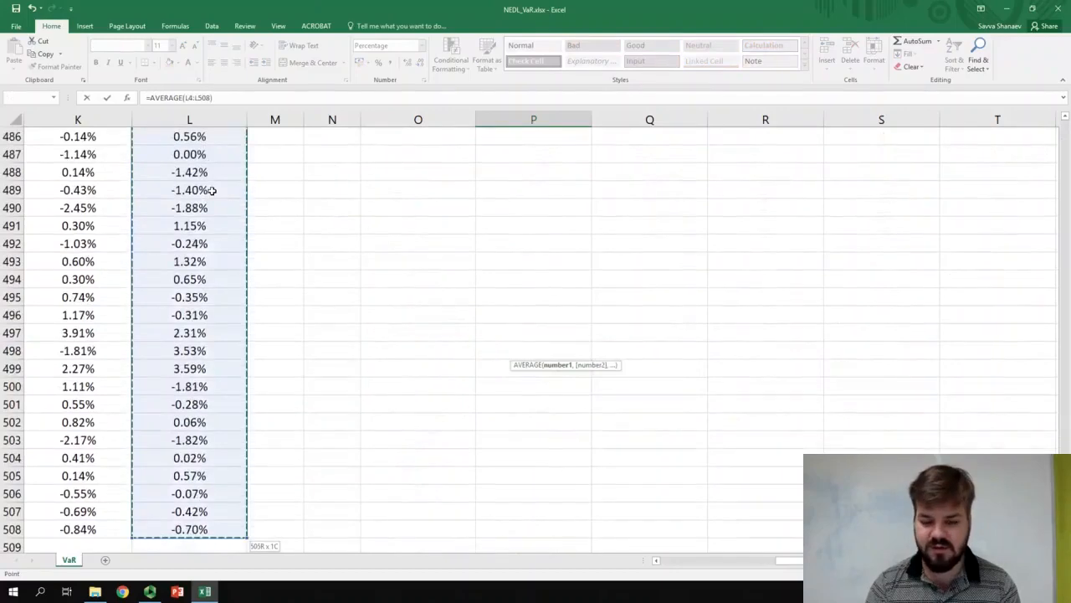
key(Return)
key(Up)
key(Up)
key(Up)
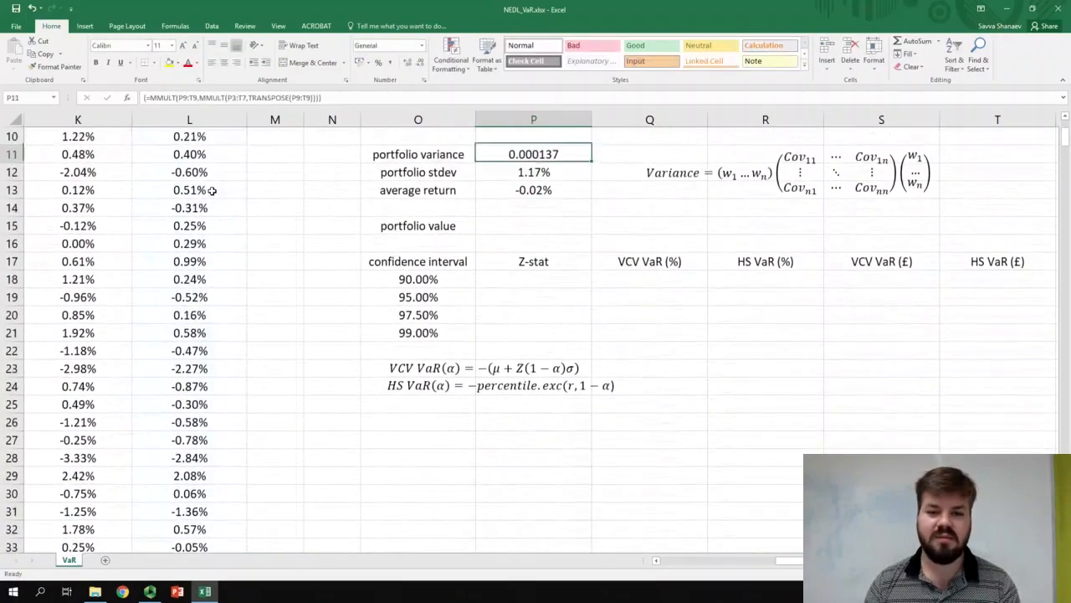
key(Down)
key(Down)
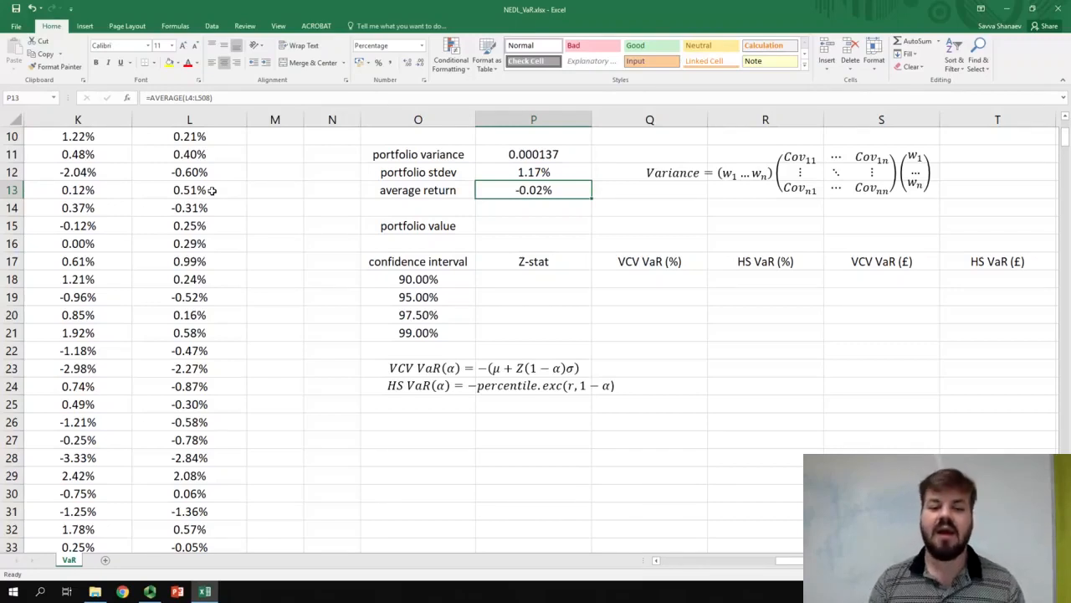
- Begin the Z-stat formula for the 90.00% confidence interval in P18 with =NOR, the start of a normal distribution function
key(Down)
key(Down)
key(Down)
key(Down)
key(Down)
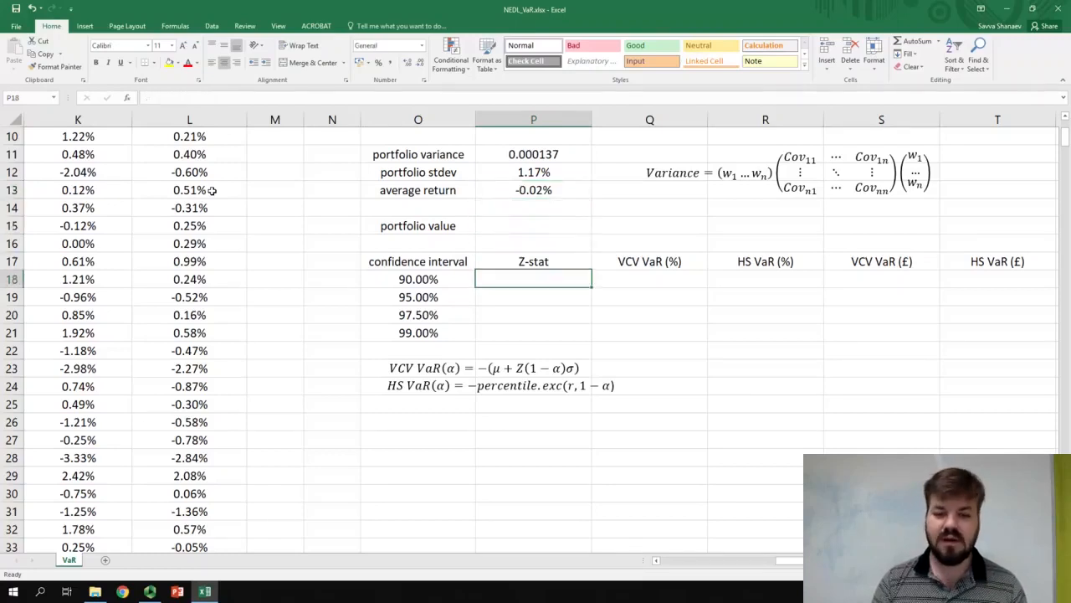
text(=)
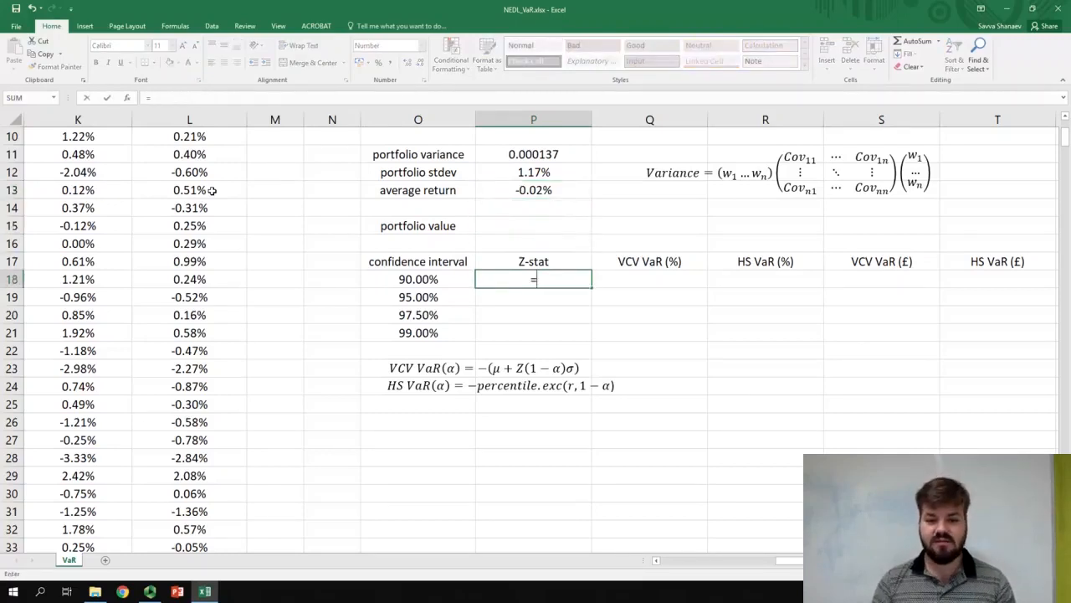
text(NOR)
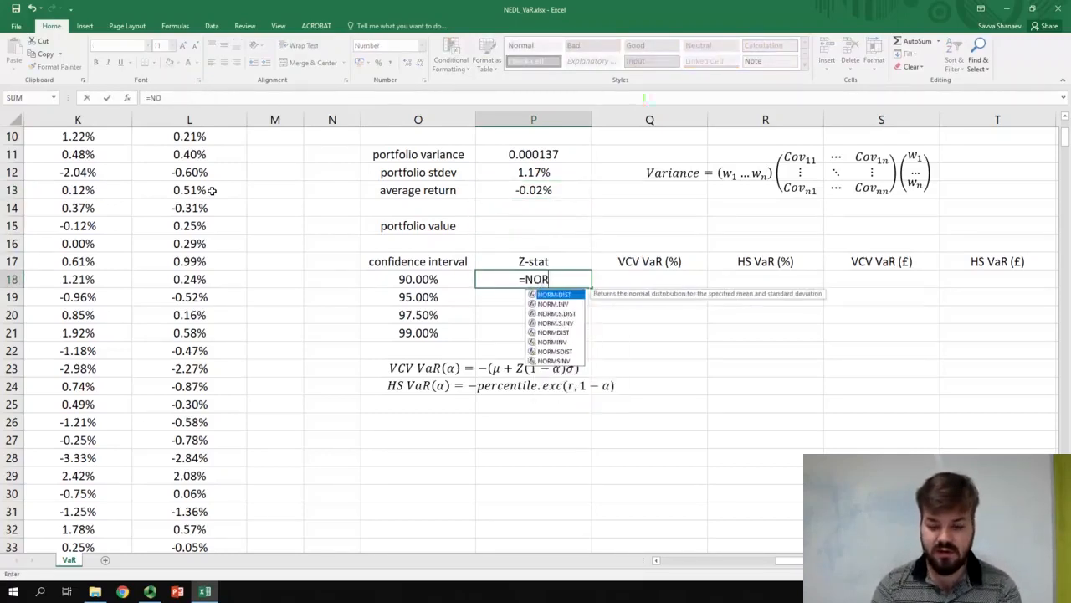